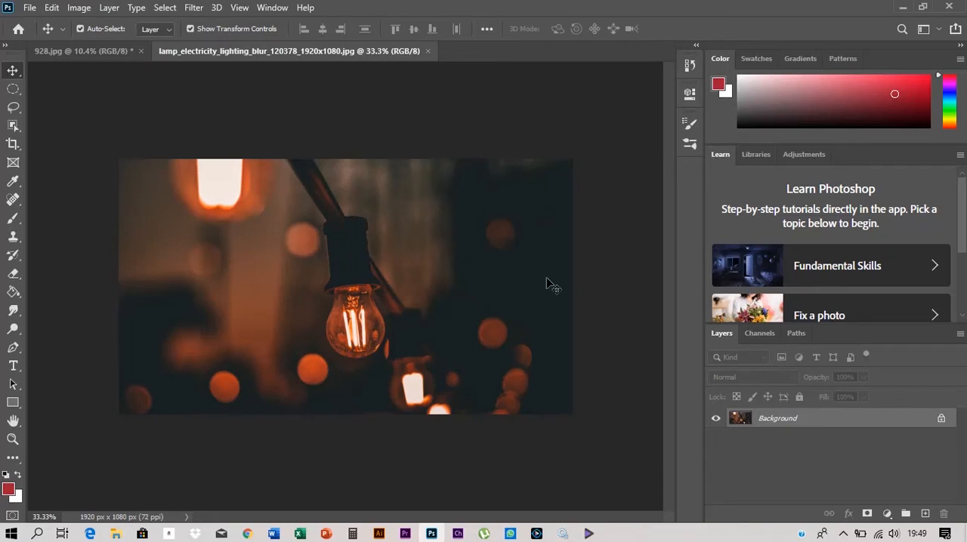
# - Unlock the lamp photo's background layer, copy it into the 928.jpg document and scale it to about 355%
pyautogui.click(941, 420)
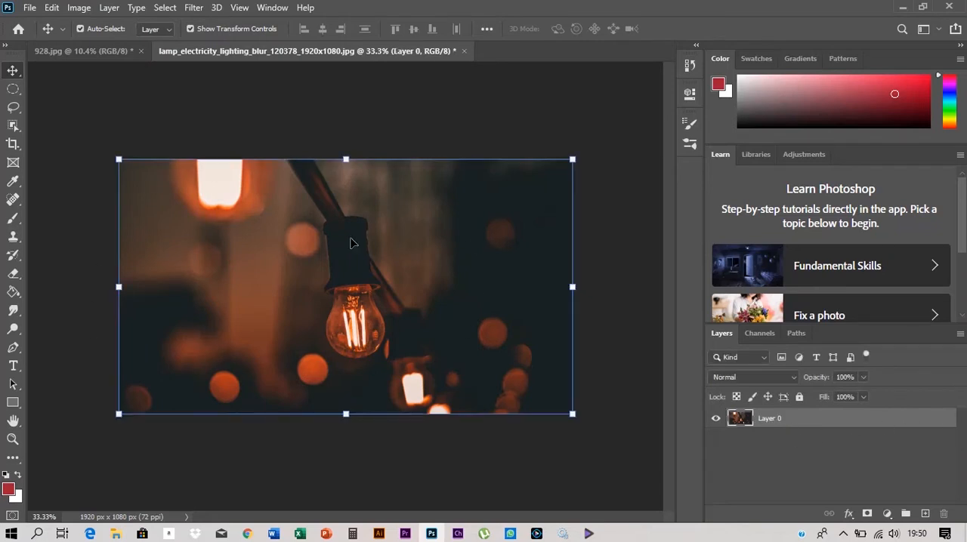
pyautogui.moveTo(350, 242); pyautogui.dragTo(190, 194)
pyautogui.moveTo(271, 226); pyautogui.dragTo(601, 479)
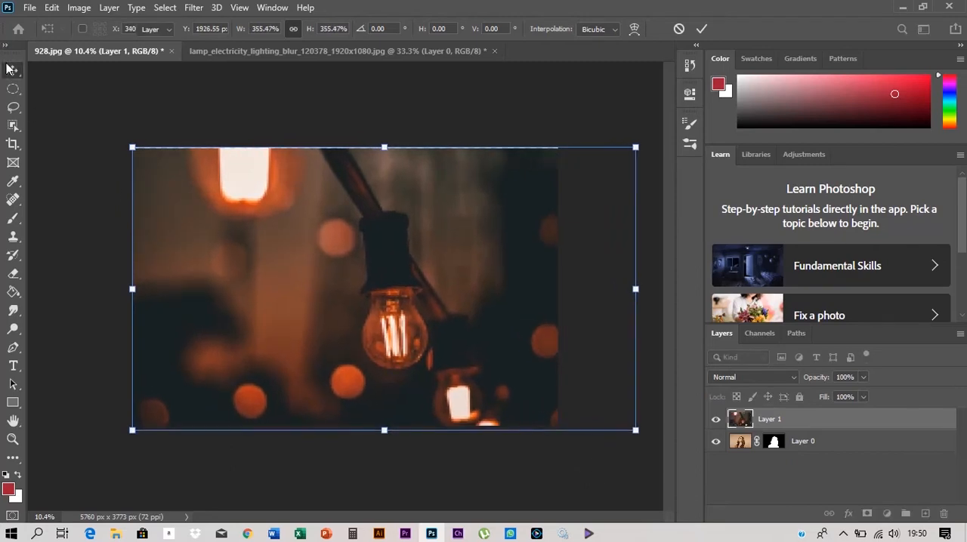
pyautogui.press('Return')
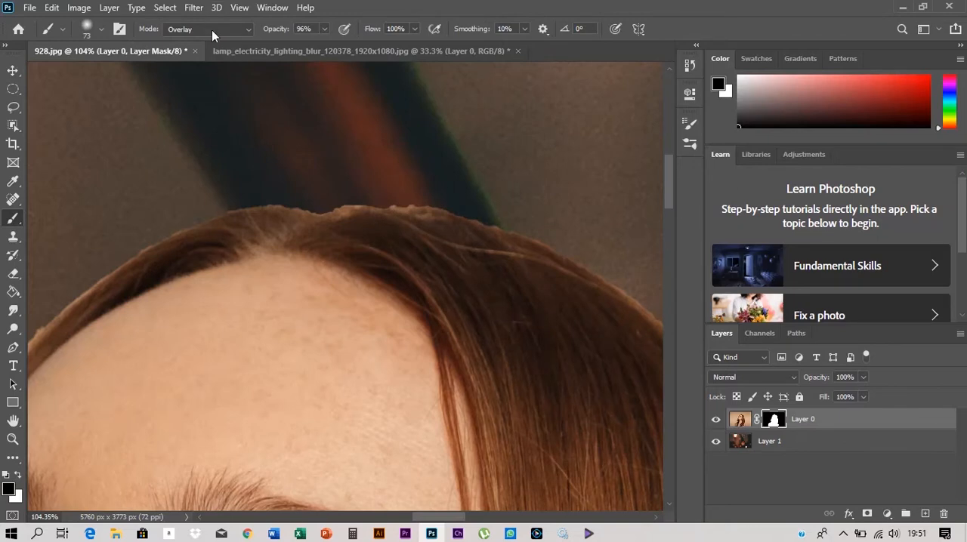
# - Set the brush mode to Multiply and paint black on Layer 0's mask along the top of the head and forehead hairline
pyautogui.click(212, 32)
pyautogui.click(200, 101)
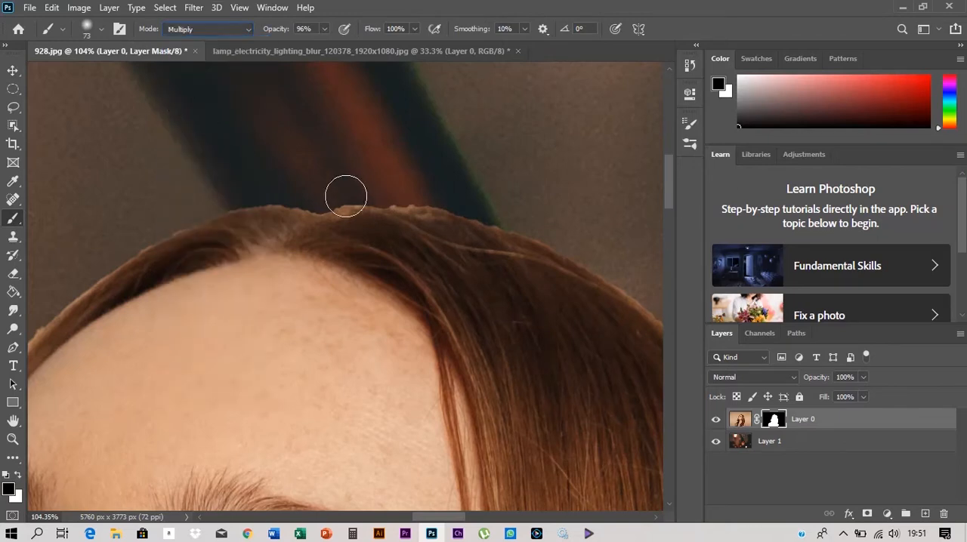
pyautogui.moveTo(362, 192); pyautogui.dragTo(375, 196)
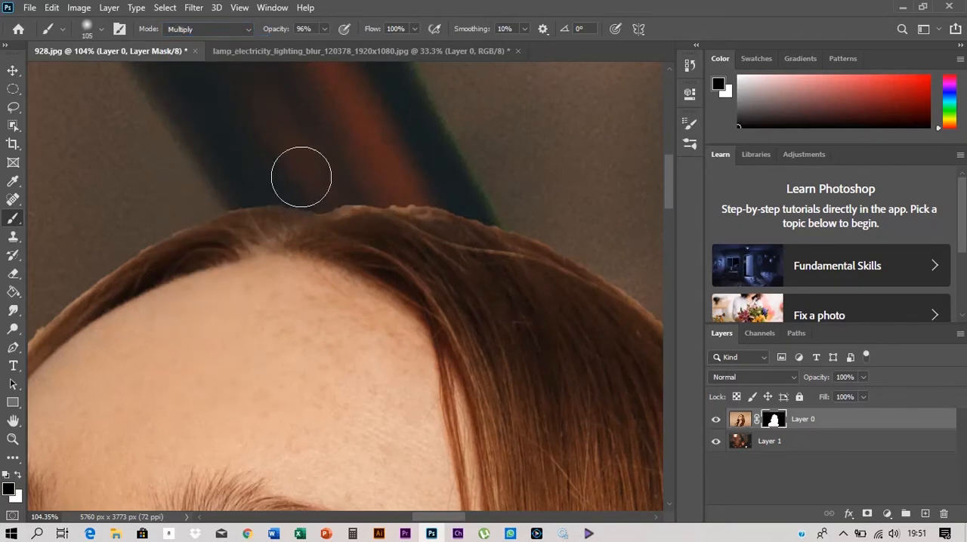
pyautogui.scroll(2, 300, 177)
pyautogui.moveTo(318, 148); pyautogui.dragTo(299, 152)
pyautogui.moveTo(400, 125)
pyautogui.mouseDown()
pyautogui.moveTo(315, 207)
pyautogui.moveTo(262, 290)
pyautogui.mouseUp()
pyautogui.moveTo(362, 196); pyautogui.dragTo(245, 323)
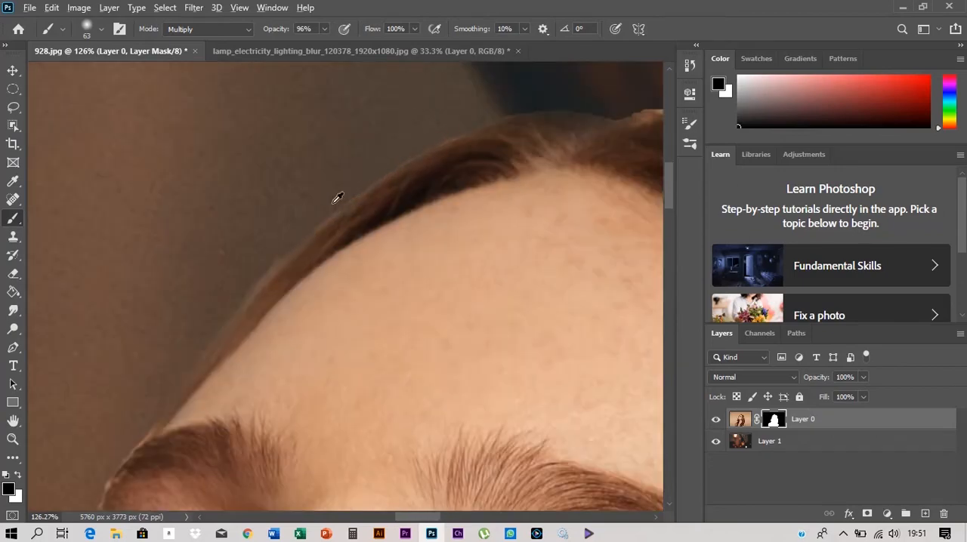
# - Paint black on the mask along the hair edge beside the chin and neck, down to the shoulder
pyautogui.scroll(-10, 260, 308)
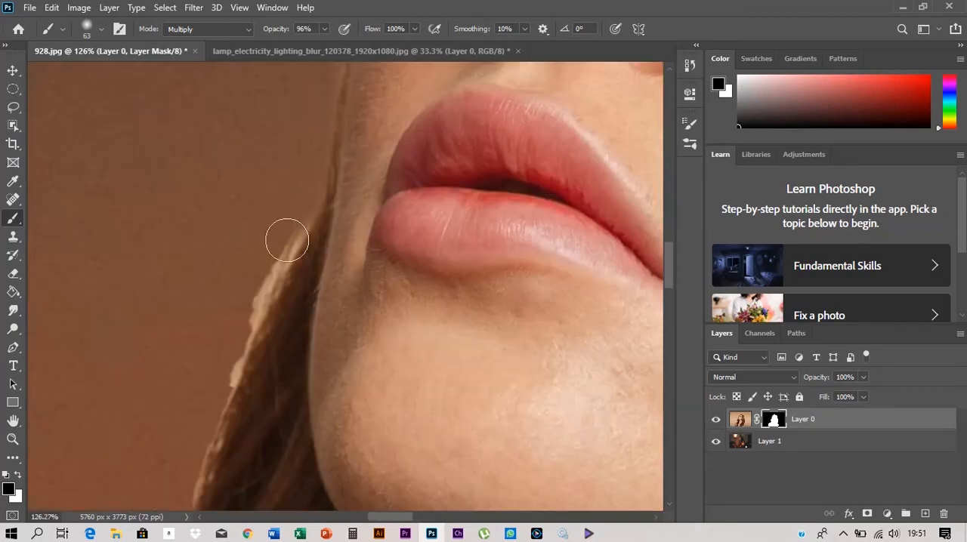
pyautogui.moveTo(288, 240); pyautogui.dragTo(243, 378)
pyautogui.scroll(5, 390, 153)
pyautogui.scroll(-5, 390, 154)
pyautogui.moveTo(261, 461)
pyautogui.mouseDown()
pyautogui.moveTo(333, 182)
pyautogui.moveTo(330, 246)
pyautogui.mouseUp()
pyautogui.moveTo(281, 288); pyautogui.dragTo(285, 150)
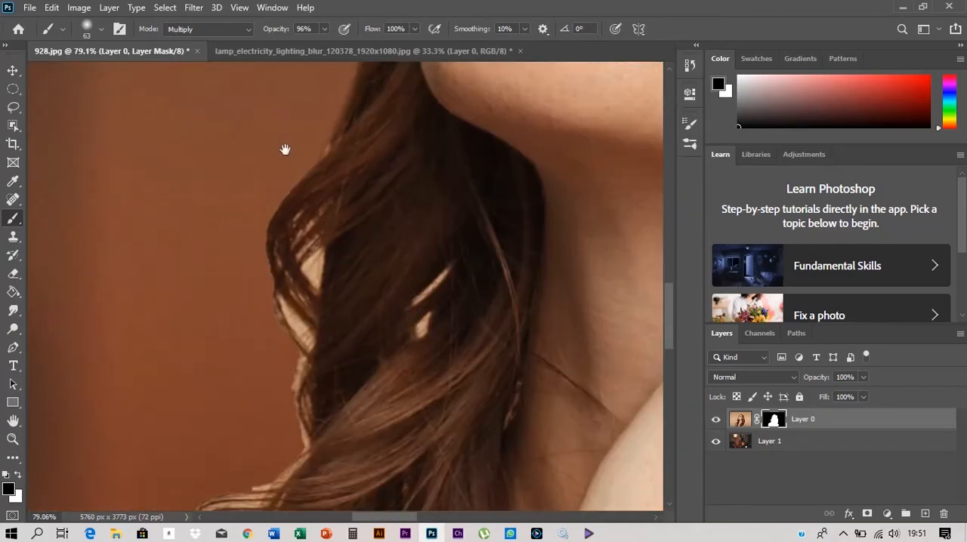
pyautogui.moveTo(277, 363); pyautogui.dragTo(284, 385)
pyautogui.moveTo(280, 331); pyautogui.dragTo(284, 193)
pyautogui.moveTo(293, 313)
pyautogui.mouseDown()
pyautogui.moveTo(266, 345)
pyautogui.moveTo(272, 260)
pyautogui.mouseUp()
pyautogui.moveTo(245, 306); pyautogui.dragTo(261, 335)
pyautogui.moveTo(202, 288); pyautogui.dragTo(340, 197)
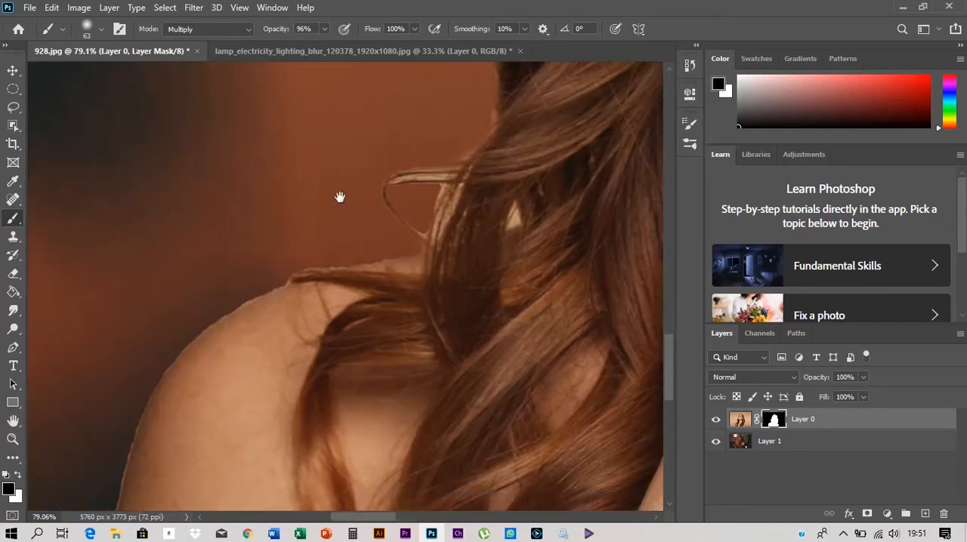
# - Reduce the brush opacity to 63% and mask out the light background inside the curl's outer openings beside the neck
pyautogui.scroll(5, 340, 197)
pyautogui.moveTo(446, 143); pyautogui.dragTo(303, 370)
pyautogui.moveTo(410, 118); pyautogui.dragTo(332, 374)
pyautogui.moveTo(325, 272); pyautogui.dragTo(322, 287)
pyautogui.moveTo(277, 30); pyautogui.dragTo(224, 30)
pyautogui.moveTo(340, 265); pyautogui.dragTo(331, 284)
pyautogui.moveTo(270, 30); pyautogui.dragTo(301, 31)
pyautogui.moveTo(340, 264); pyautogui.dragTo(332, 296)
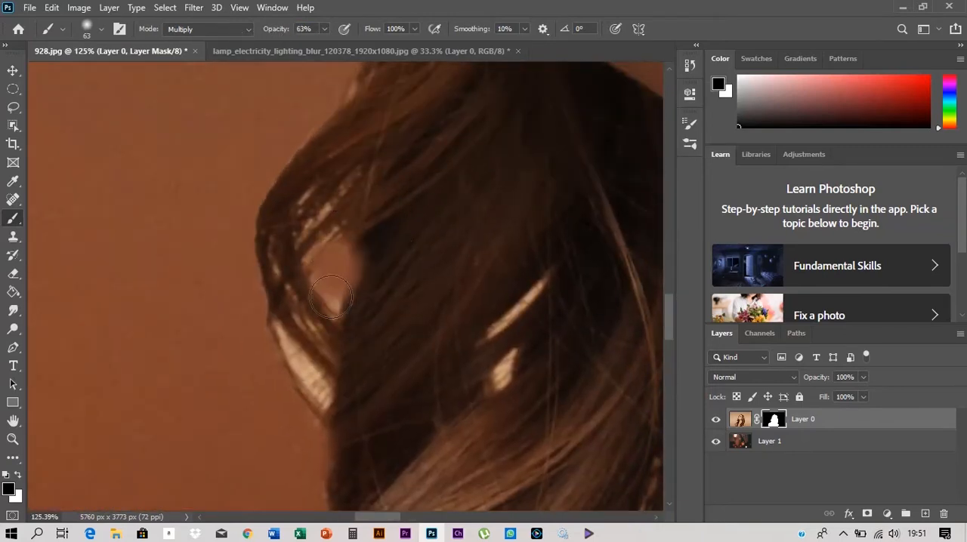
pyautogui.moveTo(290, 343); pyautogui.dragTo(324, 398)
# - Mask out the two small slits inside the hair with a 13 px brush in Normal mode at 100% opacity
pyautogui.moveTo(438, 318); pyautogui.dragTo(408, 319)
pyautogui.moveTo(504, 280); pyautogui.dragTo(470, 325)
pyautogui.moveTo(501, 292); pyautogui.dragTo(498, 293)
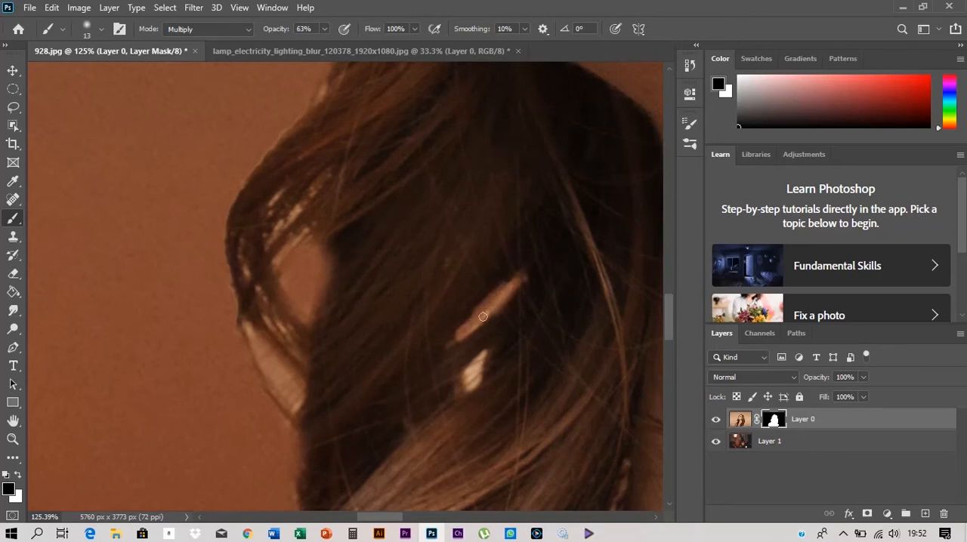
pyautogui.click(195, 28)
pyautogui.click(184, 43)
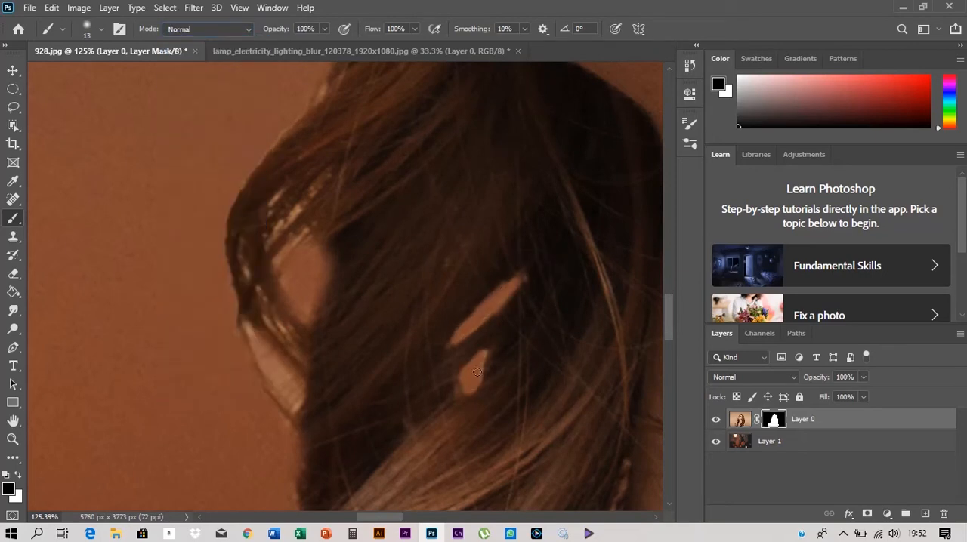
pyautogui.moveTo(466, 383); pyautogui.dragTo(485, 356)
# - Set the brush mode to Multiply and mask the light specks between the strands above the curl's opening
pyautogui.click(204, 29)
pyautogui.click(191, 105)
pyautogui.moveTo(301, 205); pyautogui.dragTo(271, 234)
pyautogui.scroll(-14, 303, 222)
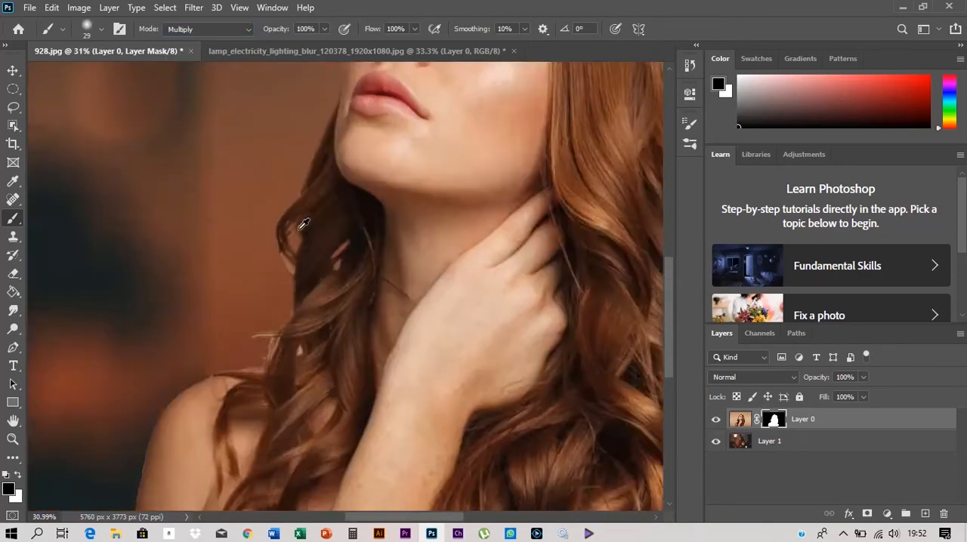
# - Set the brush to 15 px and 64% opacity, and mask the light fringe around the looped loose strand above the shoulder
pyautogui.scroll(20, 357, 210)
pyautogui.scroll(4, 374, 220)
pyautogui.rightClick(382, 220)
pyautogui.moveTo(469, 258); pyautogui.dragTo(463, 258)
pyautogui.moveTo(278, 29); pyautogui.dragTo(250, 28)
pyautogui.moveTo(444, 228)
pyautogui.mouseDown()
pyautogui.moveTo(319, 225)
pyautogui.moveTo(105, 256)
pyautogui.mouseUp()
pyautogui.moveTo(464, 189); pyautogui.dragTo(240, 197)
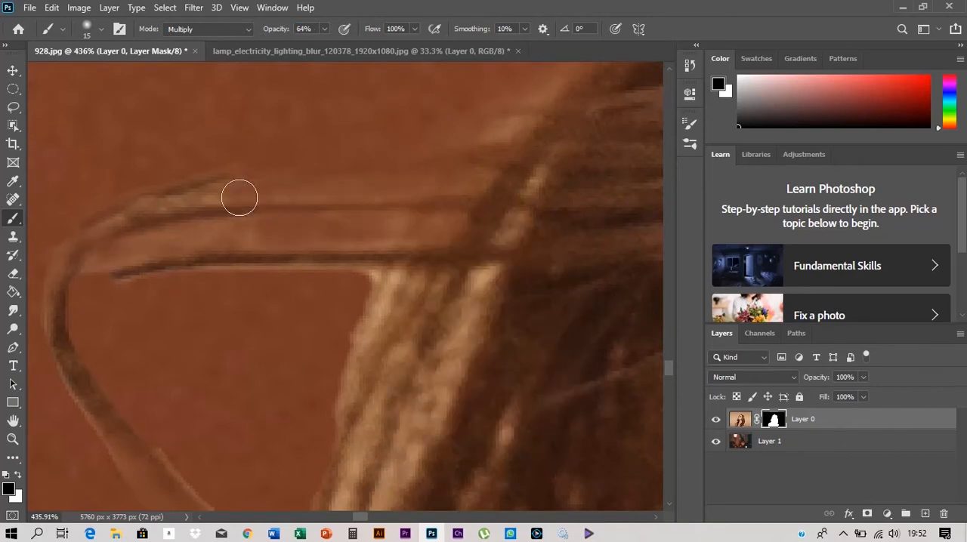
pyautogui.moveTo(423, 229); pyautogui.dragTo(242, 232)
# - Mask the light streaks beside the looped strand and the triangular gap in the hair with an 11 px brush
pyautogui.scroll(-3, 348, 445)
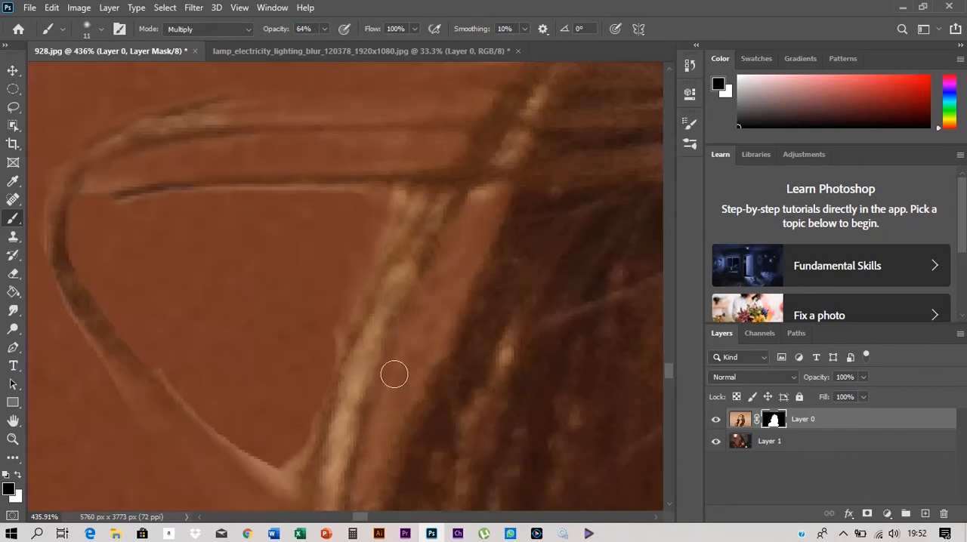
pyautogui.scroll(-2, 362, 389)
pyautogui.moveTo(341, 316); pyautogui.dragTo(325, 423)
pyautogui.moveTo(582, 340); pyautogui.dragTo(250, 346)
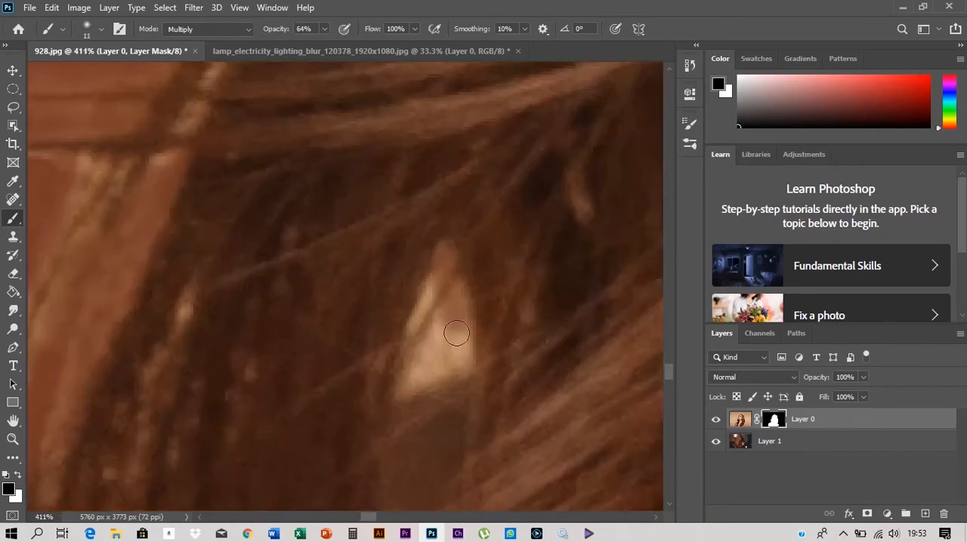
pyautogui.moveTo(453, 325)
pyautogui.mouseDown()
pyautogui.moveTo(420, 370)
pyautogui.moveTo(465, 377)
pyautogui.mouseUp()
pyautogui.scroll(-3, 423, 298)
pyautogui.moveTo(367, 266); pyautogui.dragTo(574, 158)
# - Enlarge the brush to about 61 px and mask the light fringe along the long hair's outer edge opposite the face
pyautogui.scroll(-3, 408, 215)
pyautogui.scroll(-5, 385, 212)
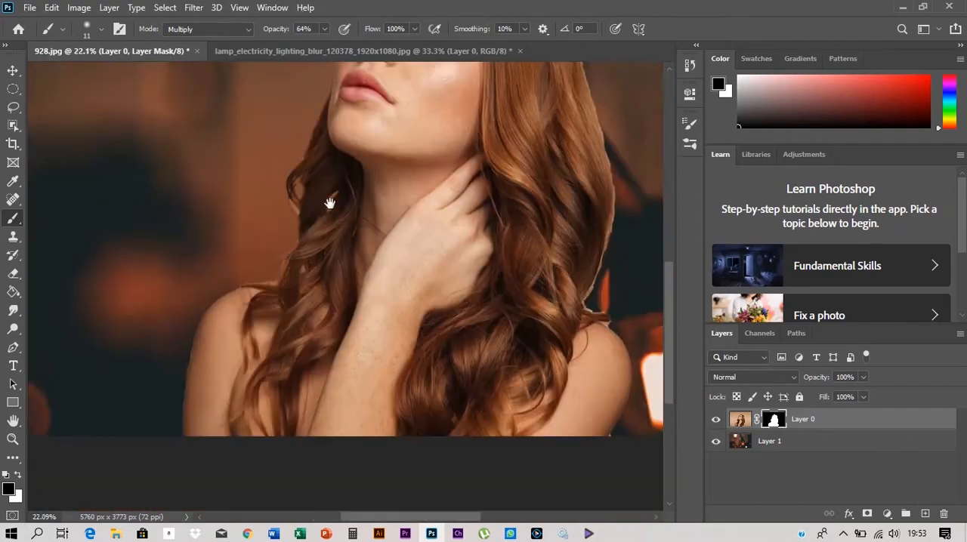
pyautogui.moveTo(327, 201); pyautogui.dragTo(249, 144)
pyautogui.scroll(4, 524, 147)
pyautogui.press(']')
pyautogui.press(']')
pyautogui.press(']')
pyautogui.press(']')
pyautogui.press(']')
pyautogui.press(']')
pyautogui.press(']')
pyautogui.press(']')
pyautogui.press(']')
pyautogui.moveTo(525, 147); pyautogui.dragTo(479, 345)
pyautogui.scroll(-2, 472, 325)
pyautogui.scroll(-3, 446, 332)
pyautogui.moveTo(395, 320); pyautogui.dragTo(373, 412)
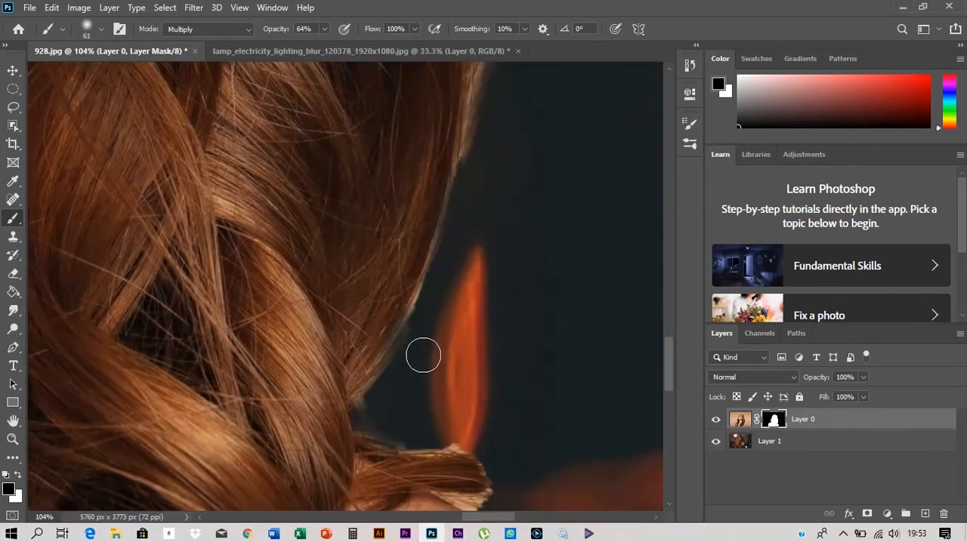
# - Clean the mask around the cut-off hair strand above the shoulder and the hair edge beside it with a 22 px brush
pyautogui.scroll(-3, 447, 430)
pyautogui.moveTo(510, 360); pyautogui.dragTo(495, 360)
pyautogui.scroll(5, 493, 342)
pyautogui.moveTo(548, 387); pyautogui.dragTo(500, 331)
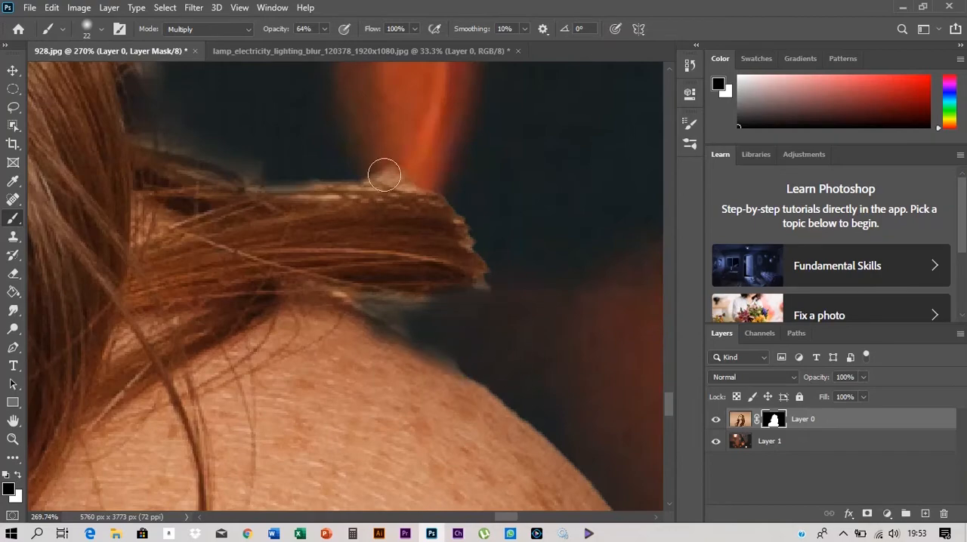
pyautogui.moveTo(385, 175)
pyautogui.mouseDown()
pyautogui.moveTo(491, 209)
pyautogui.moveTo(468, 264)
pyautogui.mouseUp()
pyautogui.scroll(-3, 466, 266)
pyautogui.moveTo(252, 124); pyautogui.dragTo(401, 321)
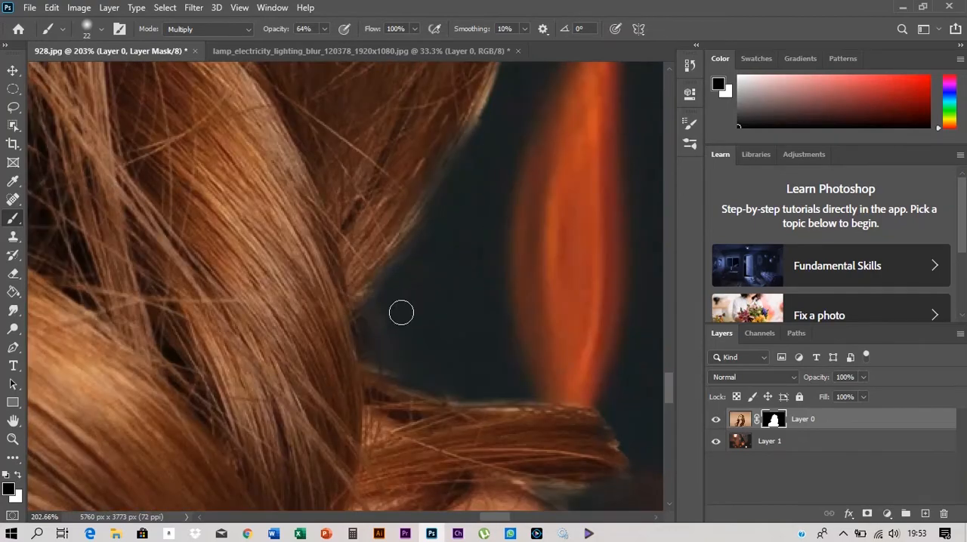
# - Mask the remaining fringe along the long hair's outer edge and the crown with a 68 px brush
pyautogui.scroll(3, 416, 319)
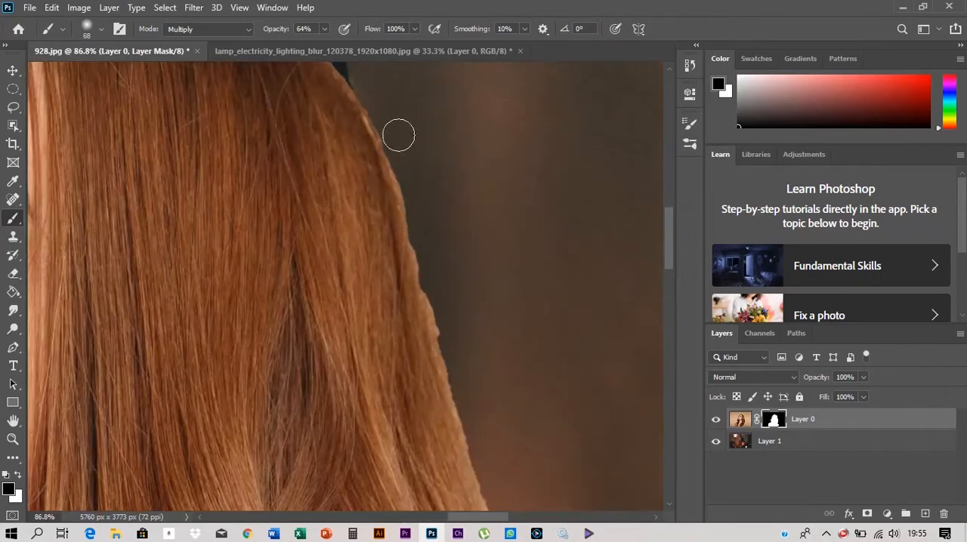
pyautogui.scroll(-6, 428, 278)
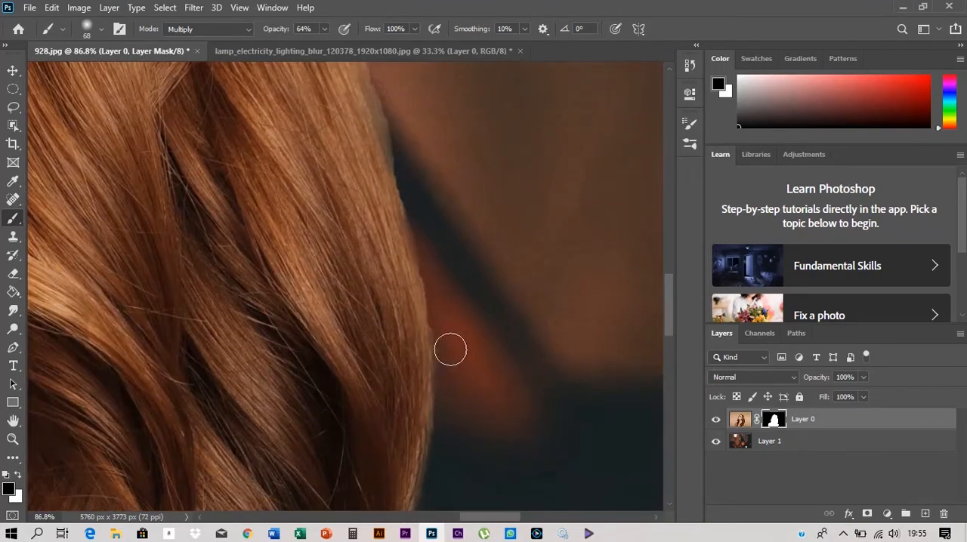
pyautogui.scroll(5, 402, 156)
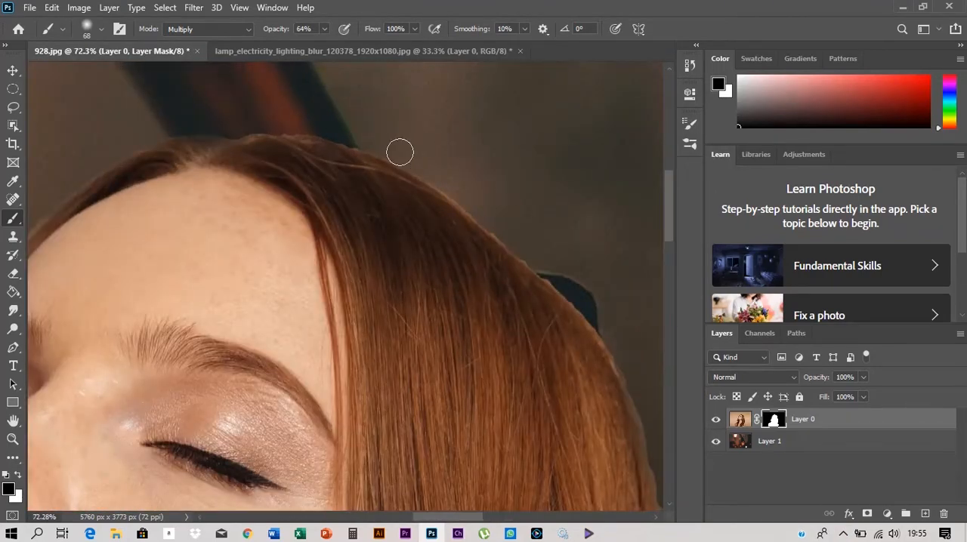
pyautogui.scroll(-5, 552, 257)
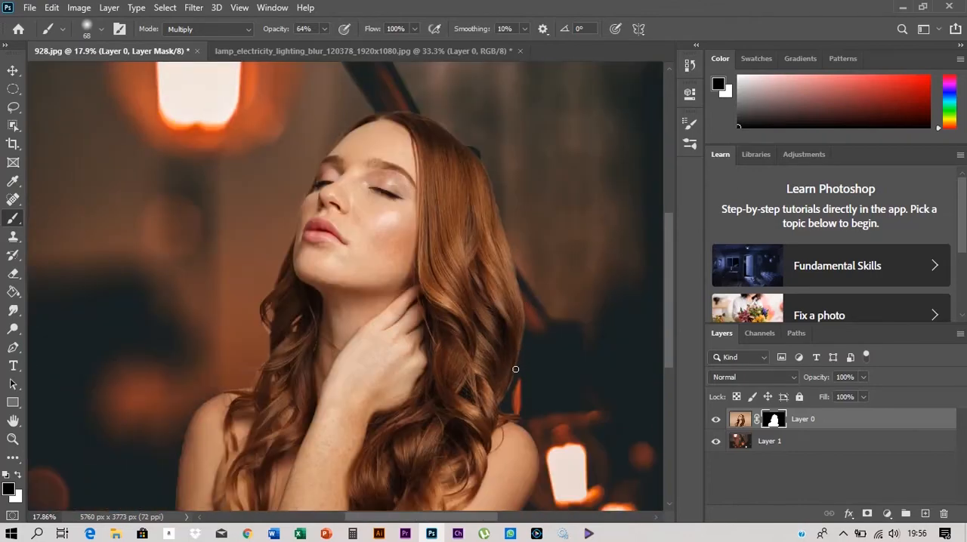
# - Switch the brush mode to Overlay and refine the mask along the long hair's outer edge down to the shoulder
pyautogui.scroll(1, 515, 369)
pyautogui.click(207, 29)
pyautogui.click(193, 95)
pyautogui.scroll(3, 464, 95)
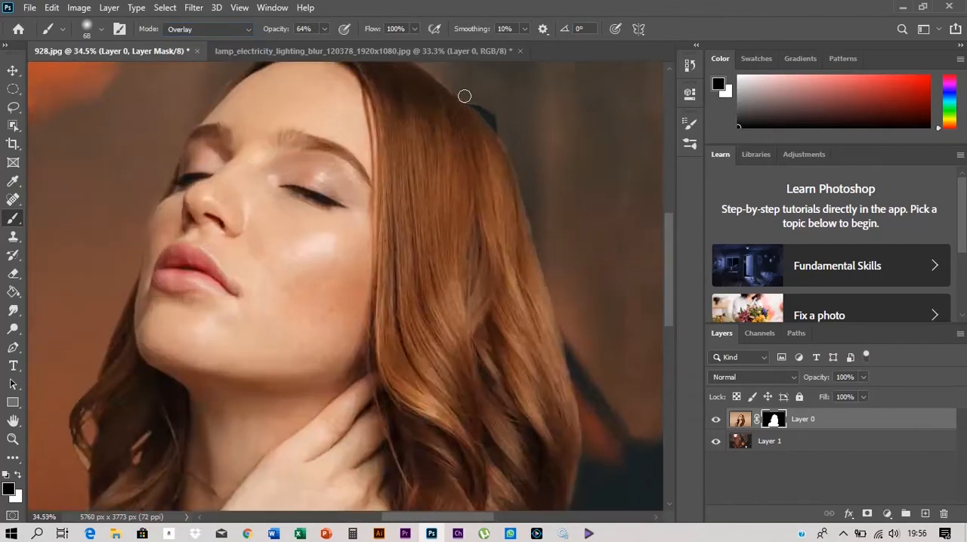
pyautogui.scroll(-3, 461, 193)
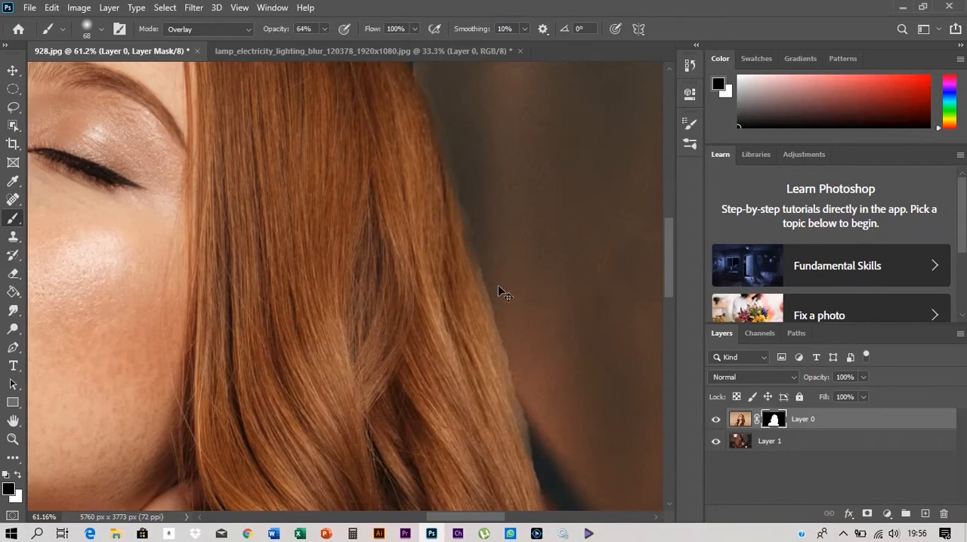
pyautogui.scroll(-5, 490, 257)
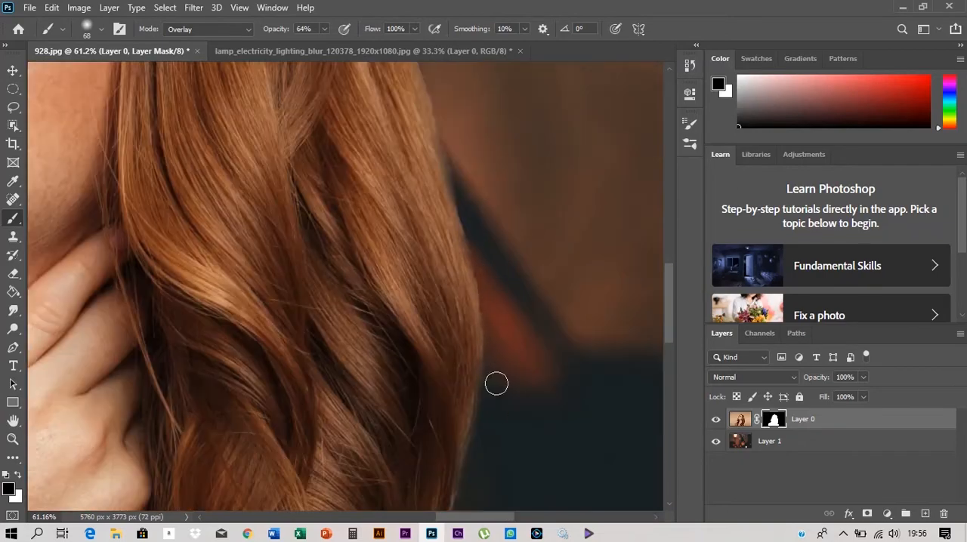
pyautogui.scroll(-3, 458, 501)
# - Refine the mask in Overlay mode around the curl's openings and the loose hair beside the neck
pyautogui.scroll(6, 241, 293)
pyautogui.scroll(2, 260, 137)
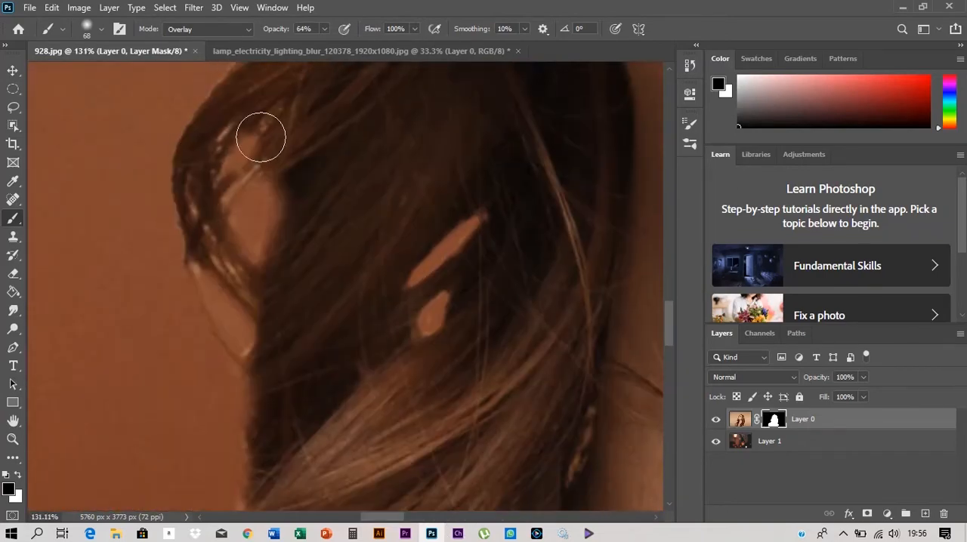
pyautogui.moveTo(339, 258); pyautogui.dragTo(343, 431)
pyautogui.moveTo(229, 495); pyautogui.dragTo(250, 123)
pyautogui.moveTo(149, 499); pyautogui.dragTo(465, 227)
# - Paint black on the mask along the outer edge of the shoulder and upper arm below the curl
pyautogui.scroll(-3, 361, 162)
pyautogui.scroll(2, 236, 176)
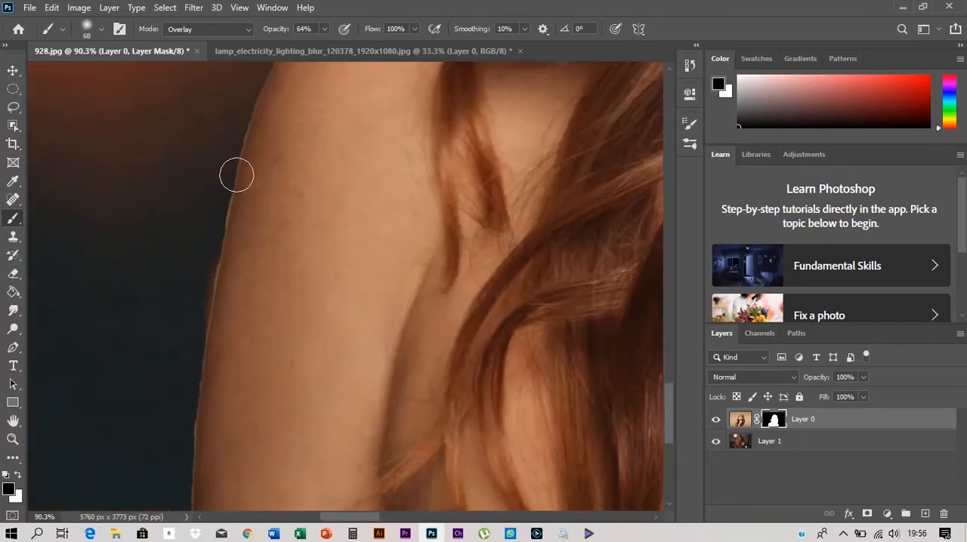
pyautogui.moveTo(193, 482); pyautogui.dragTo(189, 395)
pyautogui.scroll(-5, 190, 395)
pyautogui.scroll(3, 430, 188)
# - Refine the mask along the forehead, crown and outer hair edge down to the far shoulder
pyautogui.moveTo(433, 175); pyautogui.dragTo(348, 499)
pyautogui.moveTo(454, 198); pyautogui.dragTo(334, 309)
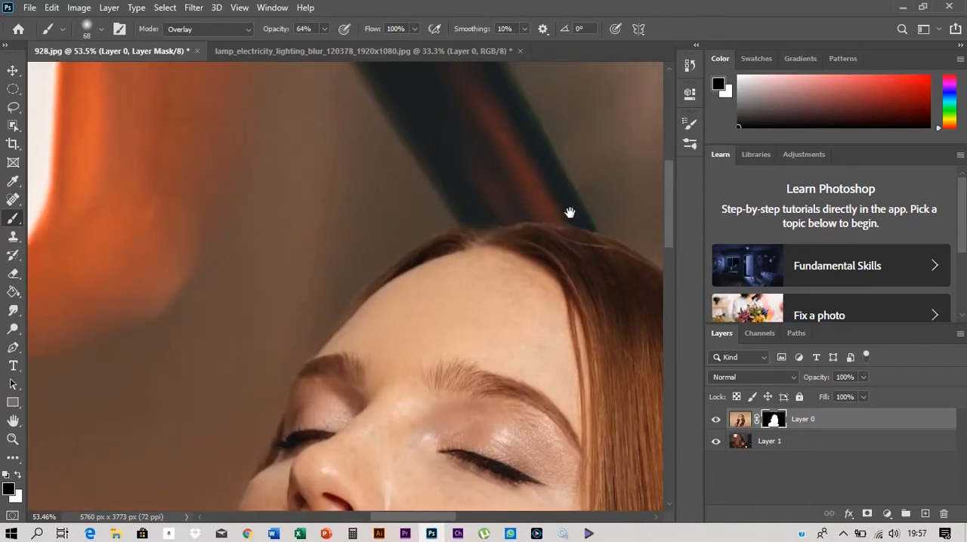
pyautogui.moveTo(570, 213); pyautogui.dragTo(367, 190)
pyautogui.scroll(-3, 320, 188)
pyautogui.moveTo(449, 300); pyautogui.dragTo(320, 184)
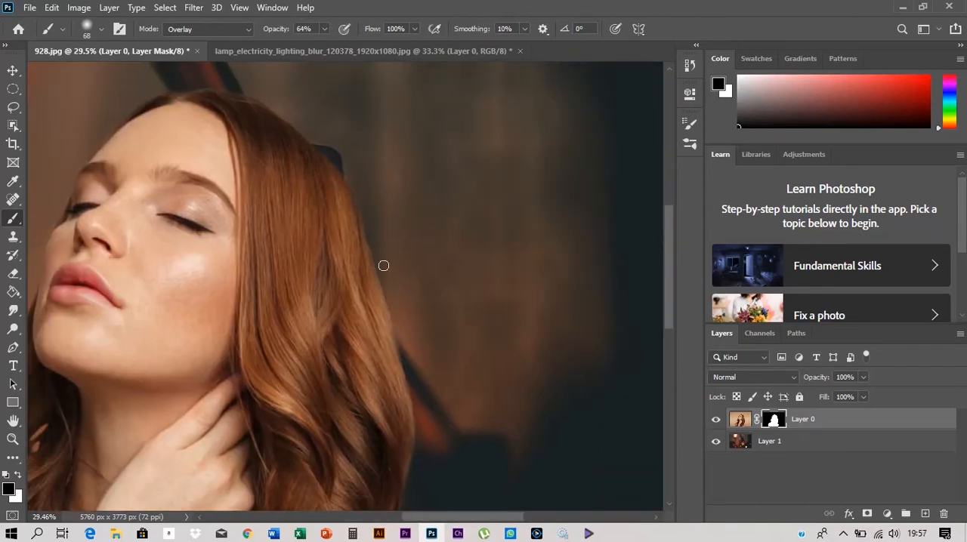
pyautogui.moveTo(420, 506); pyautogui.dragTo(422, 359)
pyautogui.moveTo(425, 507); pyautogui.dragTo(423, 359)
pyautogui.scroll(-6, 451, 287)
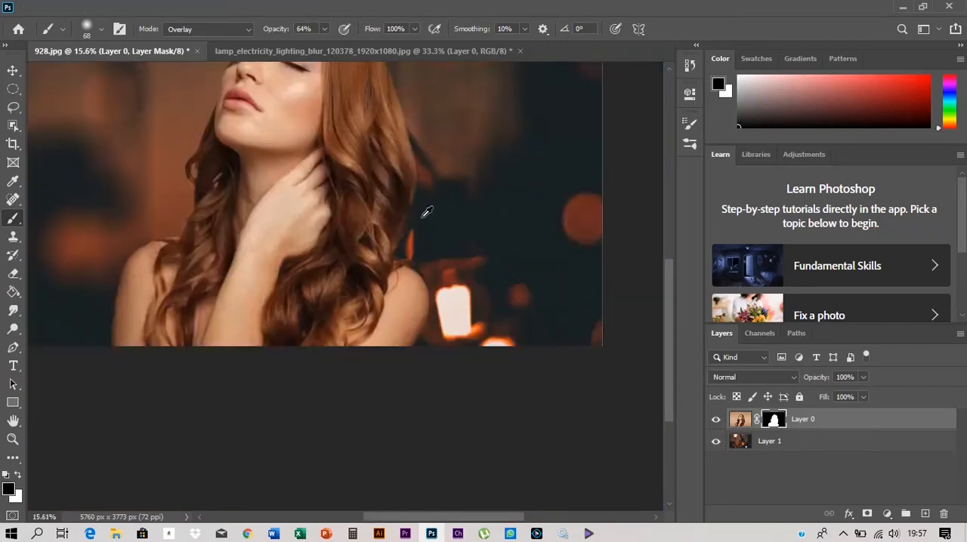
pyautogui.scroll(3, 328, 344)
pyautogui.moveTo(328, 344); pyautogui.dragTo(304, 252)
# - Switch to the Move tool and convert the lamp background, Layer 1, for smart filters
pyautogui.click(13, 70)
pyautogui.scroll(-3, 352, 425)
pyautogui.click(352, 426)
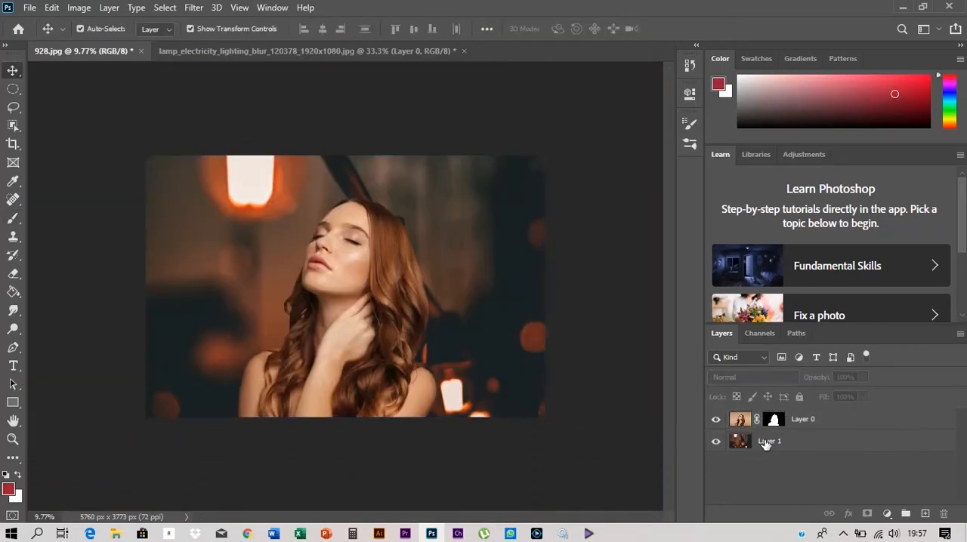
pyautogui.click(765, 443)
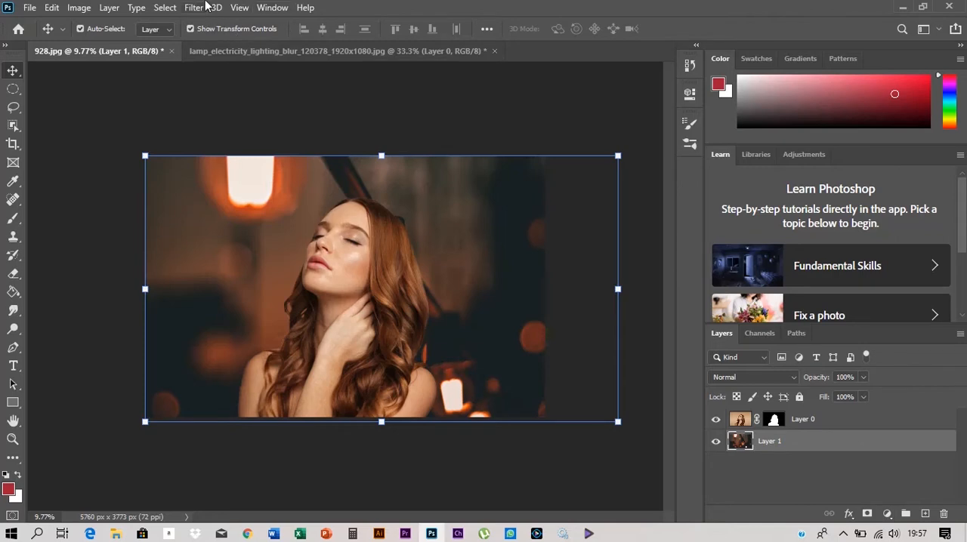
pyautogui.click(194, 7)
pyautogui.click(256, 43)
# - Apply a Gaussian Blur smart filter to the lamp background, Layer 1
pyautogui.click(194, 7)
pyautogui.moveTo(318, 161)
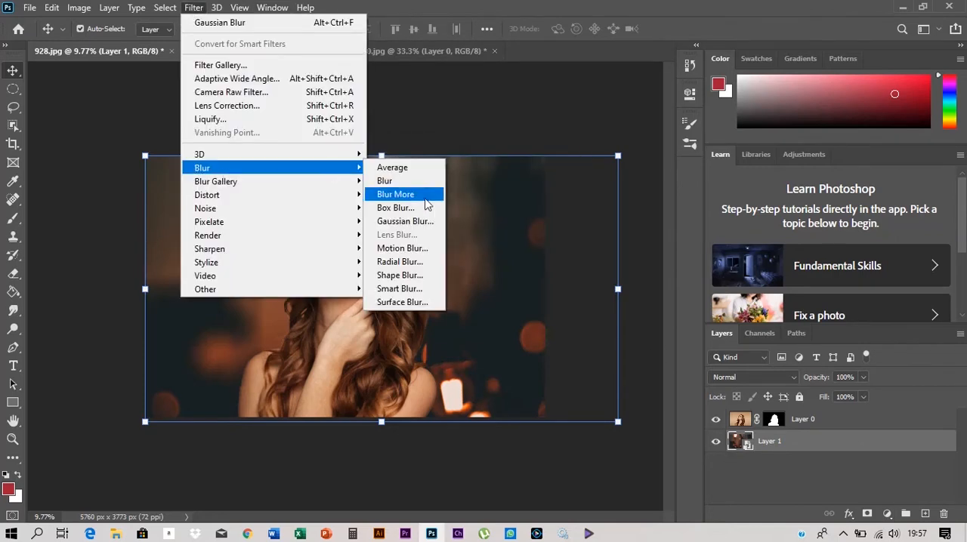
pyautogui.click(411, 218)
pyautogui.moveTo(662, 301); pyautogui.dragTo(687, 303)
pyautogui.click(894, 534)
pyautogui.click(683, 309)
pyautogui.click(778, 112)
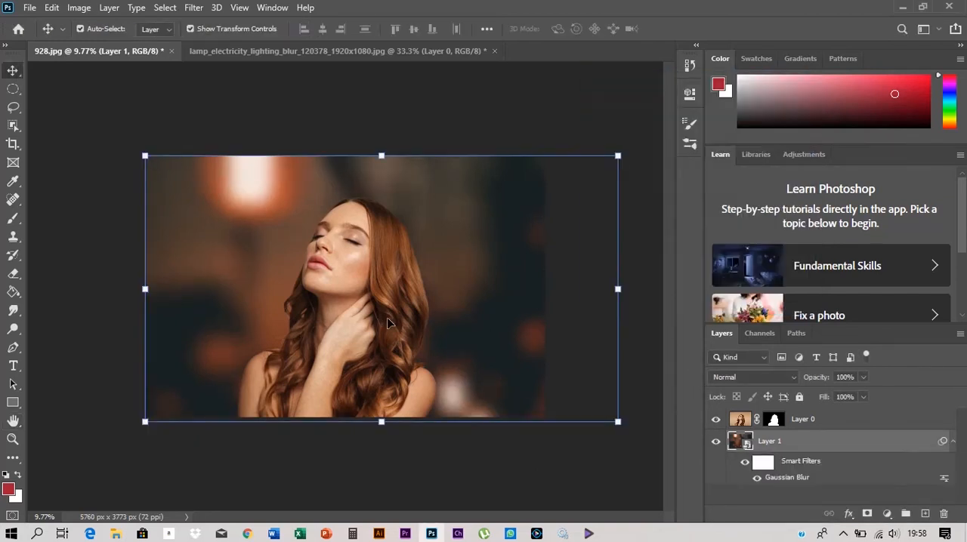
pyautogui.click(894, 534)
pyautogui.click(93, 185)
# - Add a new layer named Black directly above Layer 1 and fill it with black
pyautogui.click(802, 439)
pyautogui.click(925, 514)
pyautogui.doubleClick(771, 441)
pyautogui.write('Black')
pyautogui.press('Return')
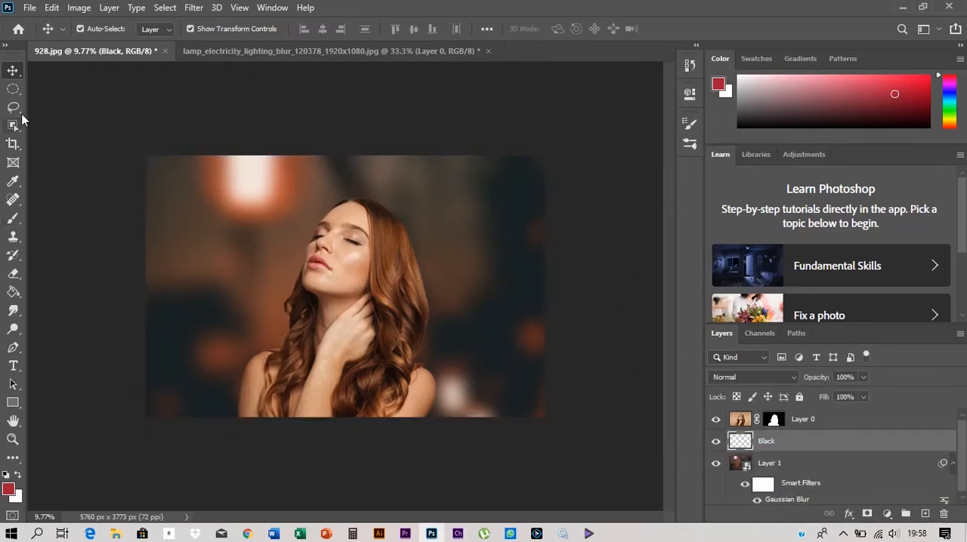
pyautogui.press('g')
pyautogui.click(198, 297)
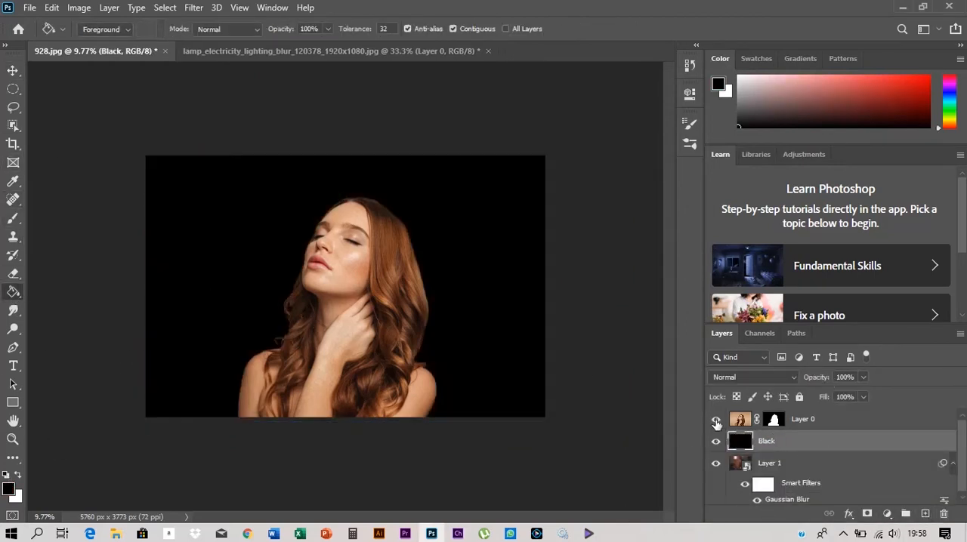
# - Set the Black layer to Soft Light at 92% opacity, hiding Layer 0 while adjusting and showing it again
pyautogui.click(717, 423)
pyautogui.click(752, 377)
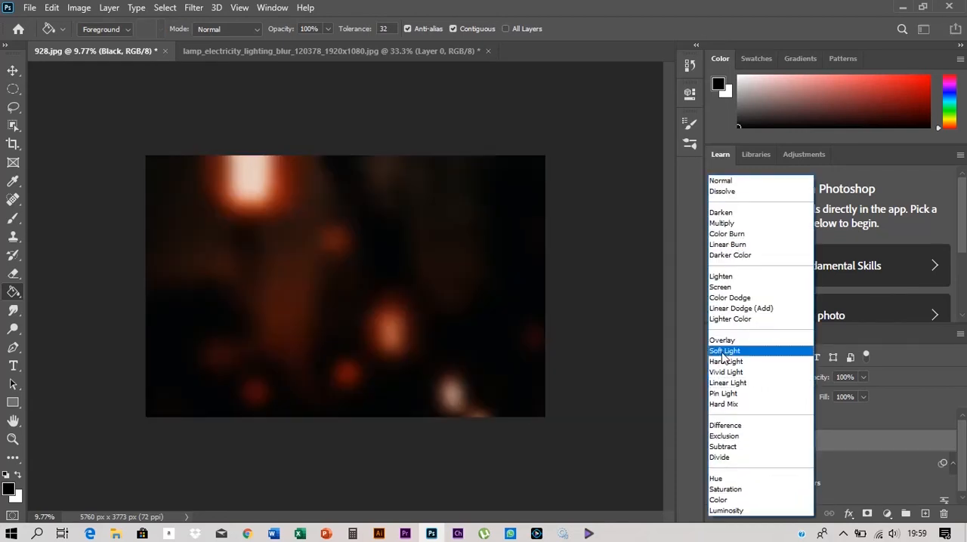
pyautogui.click(725, 352)
pyautogui.moveTo(817, 380); pyautogui.dragTo(812, 381)
pyautogui.click(716, 420)
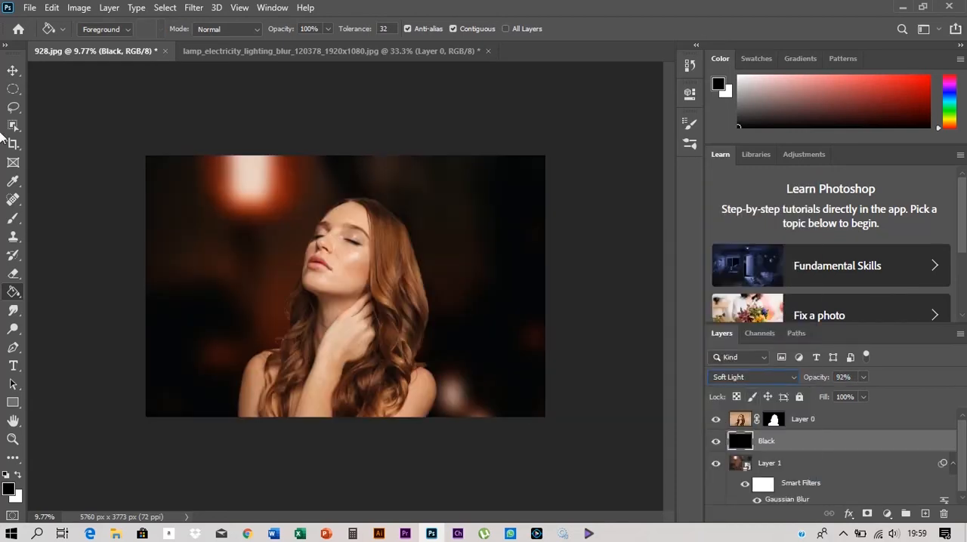
# - Add an Exposure adjustment clipped to Layer 0 with exposure about -1.33, offset -0.0083 and gamma correction 0.82
pyautogui.press('v')
pyautogui.hotkey('ctrl', '+')
pyautogui.click(826, 422)
pyautogui.click(888, 514)
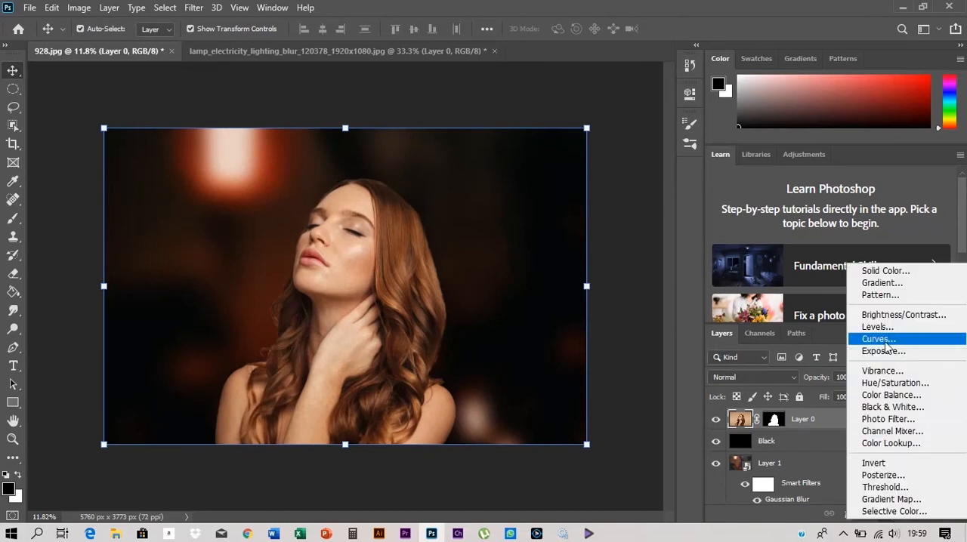
pyautogui.click(876, 350)
pyautogui.moveTo(532, 89); pyautogui.dragTo(589, 92)
pyautogui.moveTo(625, 175); pyautogui.dragTo(608, 176)
pyautogui.moveTo(624, 202); pyautogui.dragTo(641, 231)
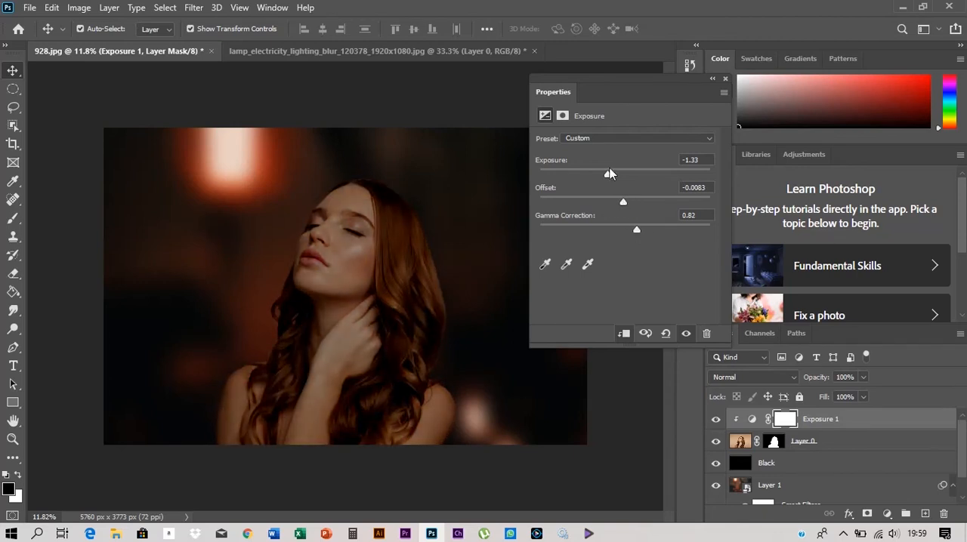
pyautogui.moveTo(609, 167); pyautogui.dragTo(608, 173)
pyautogui.click(713, 79)
# - Hide Exposure 1 and add a Curves adjustment clipped to Layer 0 with a custom curve
pyautogui.scroll(-1, 616, 260)
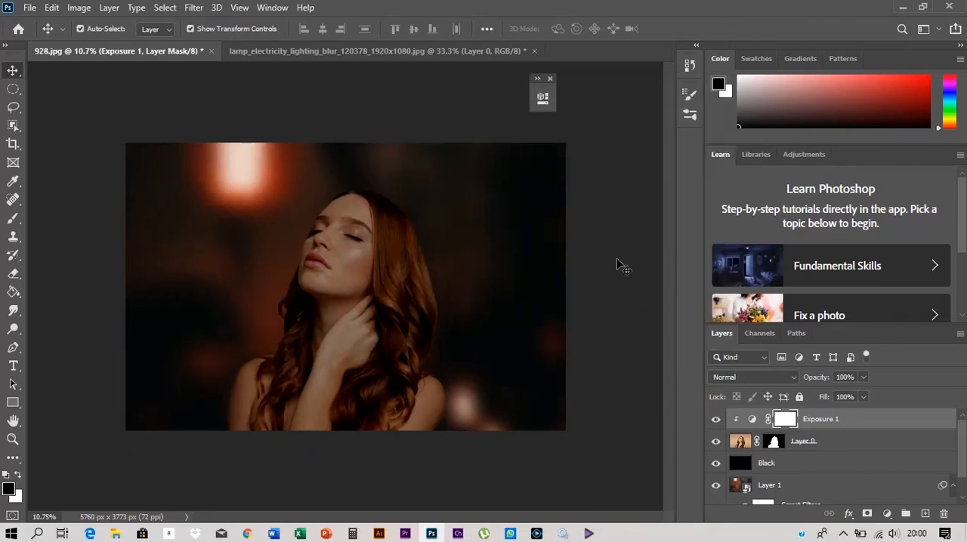
pyautogui.click(616, 260)
pyautogui.scroll(2, 315, 212)
pyautogui.scroll(-1, 315, 212)
pyautogui.click(808, 444)
pyautogui.click(803, 463)
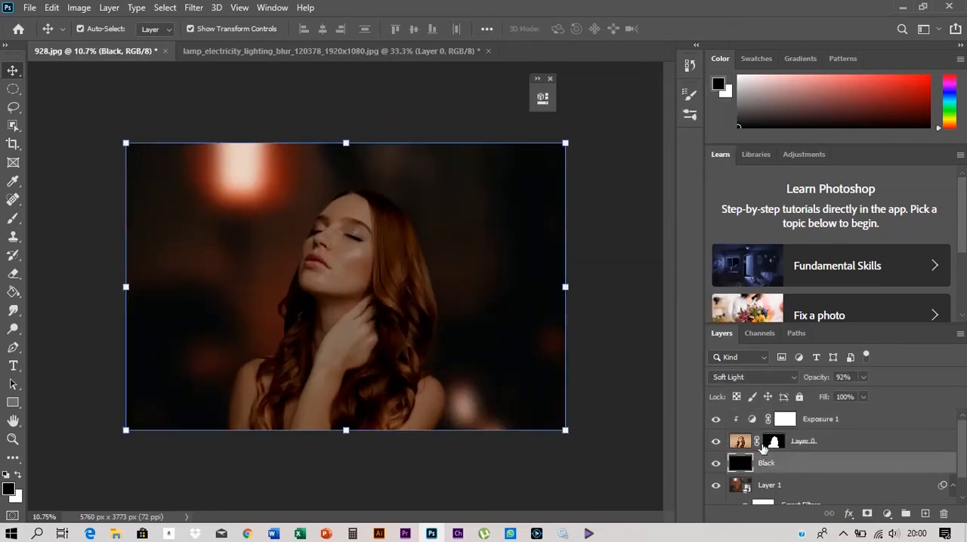
pyautogui.click(841, 446)
pyautogui.click(889, 513)
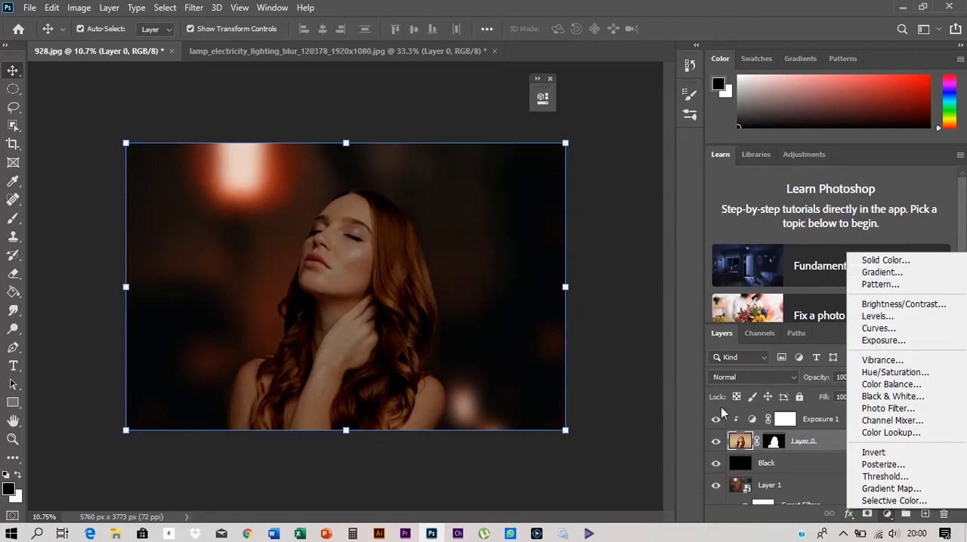
pyautogui.click(716, 419)
pyautogui.click(887, 515)
pyautogui.click(878, 332)
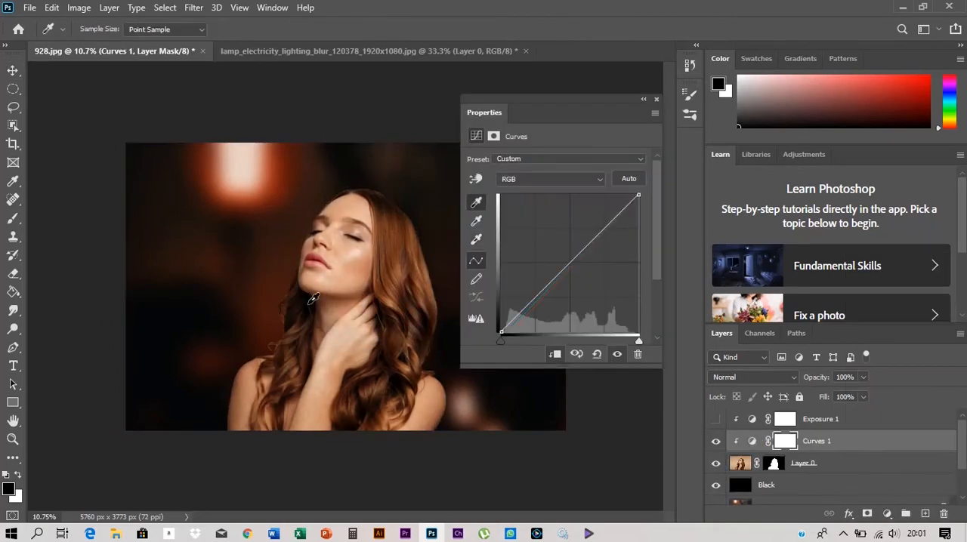
pyautogui.click(643, 99)
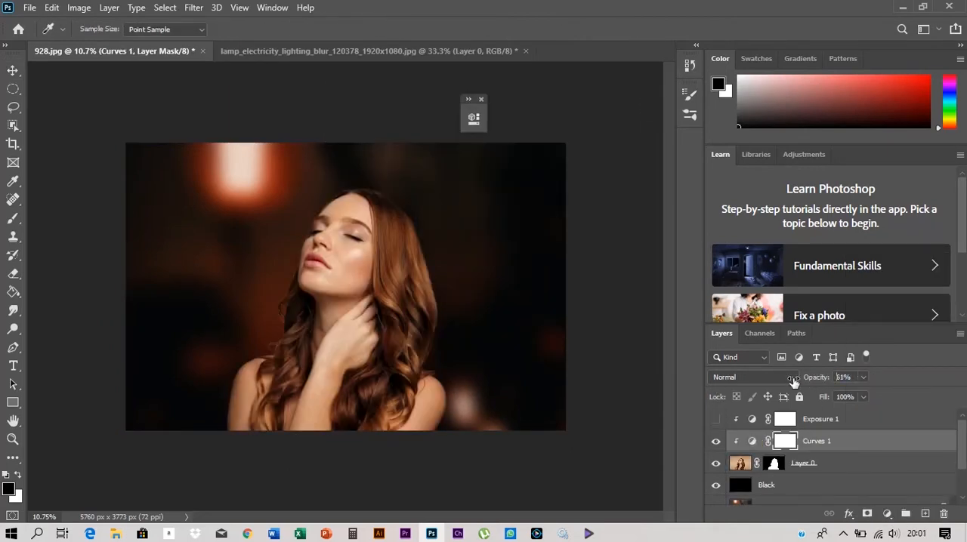
# - Lower the opacity of Curves 1, show Exposure 1 again and set its opacity to 82%
pyautogui.moveTo(794, 382)
pyautogui.mouseDown()
pyautogui.moveTo(826, 381)
pyautogui.moveTo(808, 381)
pyautogui.mouseUp()
pyautogui.click(715, 421)
pyautogui.click(831, 420)
pyautogui.scroll(-2, 389, 289)
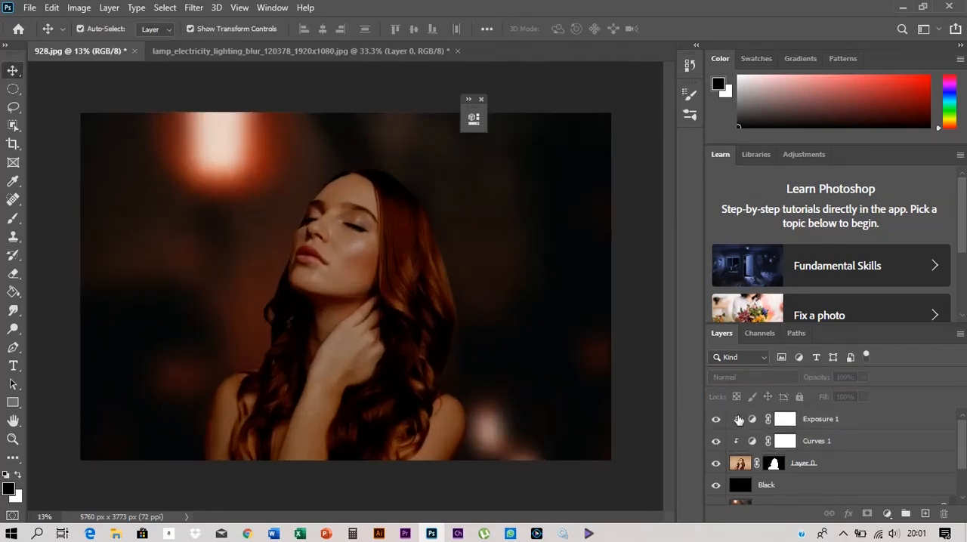
# - Compare the woman with Curves 1 off and on, and reduce its opacity to about 31%
pyautogui.click(717, 445)
pyautogui.click(717, 446)
pyautogui.click(715, 441)
pyautogui.scroll(-3, 593, 391)
pyautogui.click(715, 441)
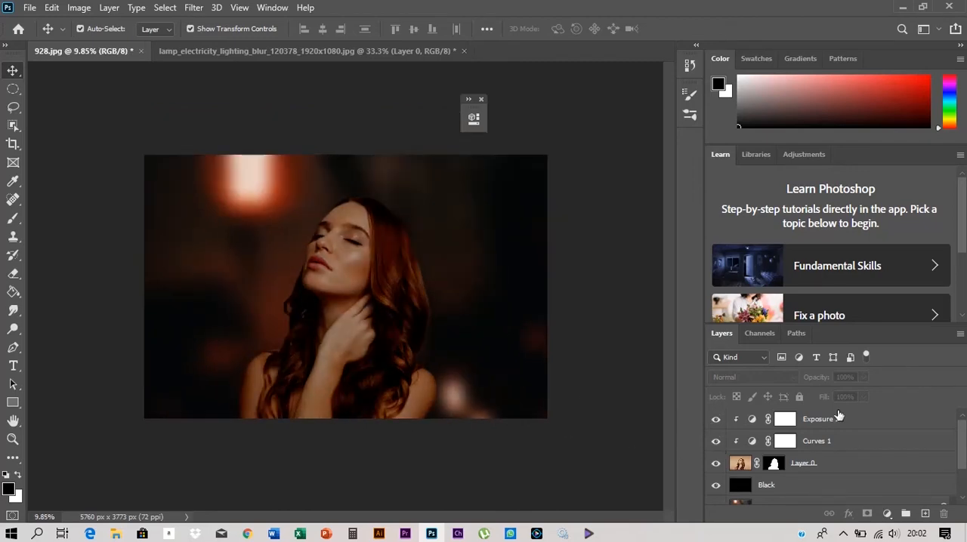
pyautogui.click(837, 442)
pyautogui.moveTo(791, 380); pyautogui.dragTo(734, 380)
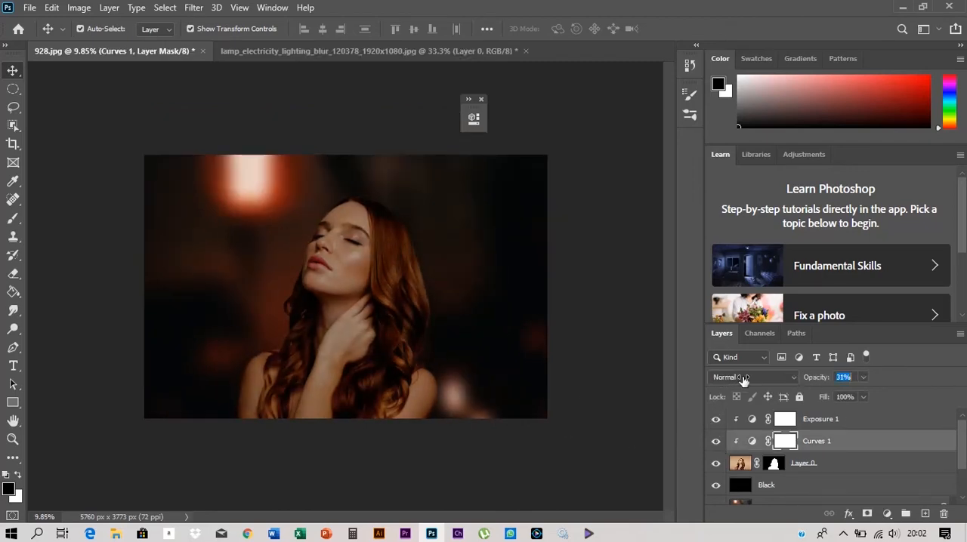
pyautogui.click(398, 305)
pyautogui.scroll(1, 349, 254)
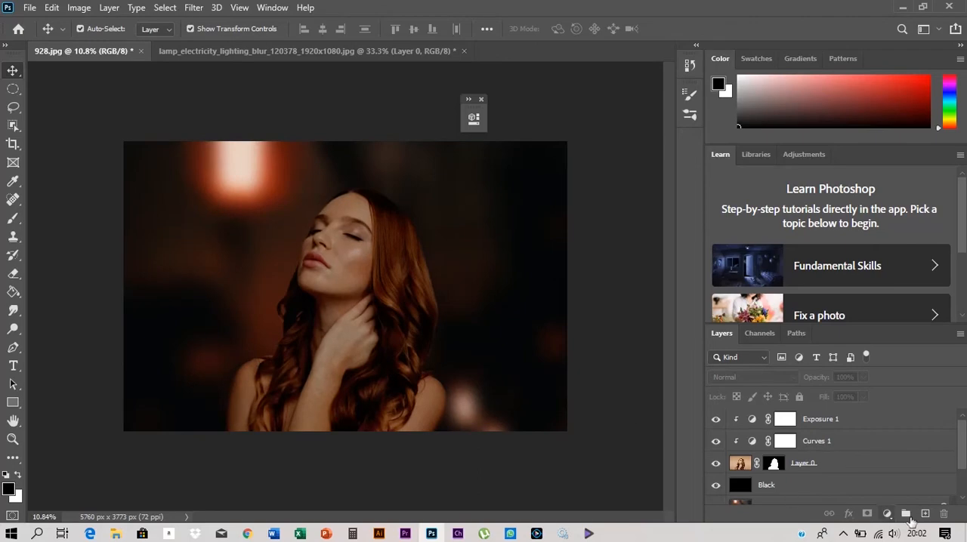
# - Add a Color Lookup adjustment at the top of the layer stack using the NightFromDay.CUBE 3D LUT
pyautogui.click(887, 514)
pyautogui.click(869, 438)
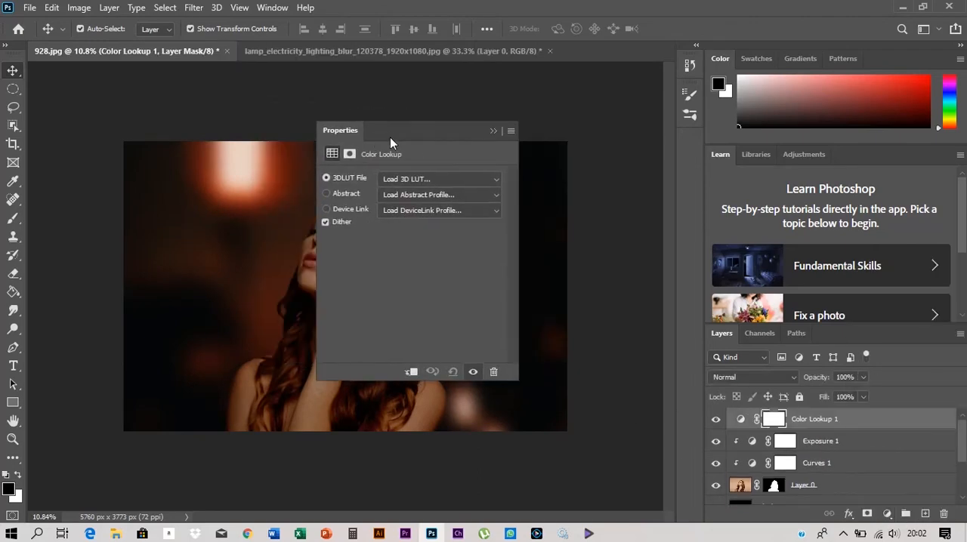
pyautogui.click(408, 179)
pyautogui.click(408, 381)
pyautogui.moveTo(412, 134); pyautogui.dragTo(524, 138)
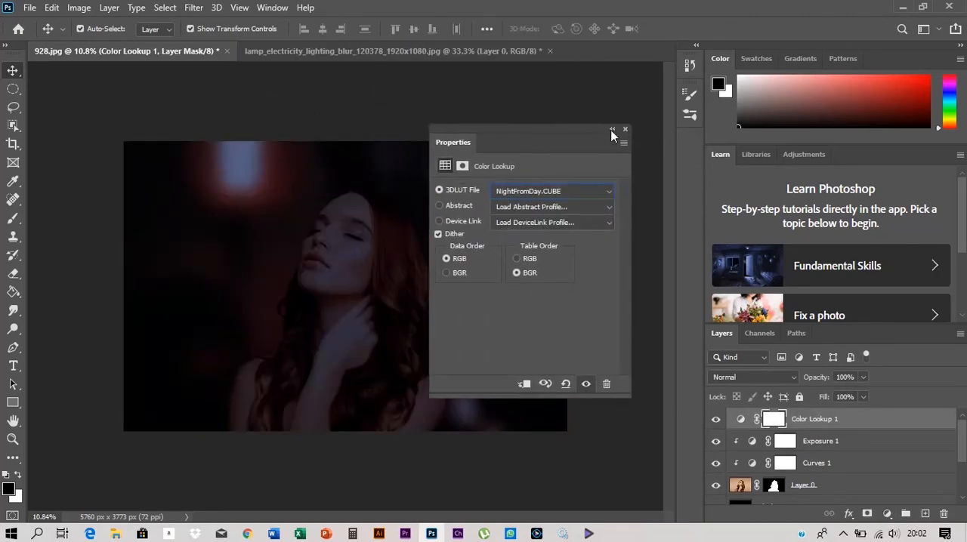
pyautogui.click(612, 130)
# - Move Color Lookup 1 down the stack between Black and Layer 1 and lower its opacity
pyautogui.hotkey('ctrl', '[')
pyautogui.hotkey('ctrl', '[')
pyautogui.hotkey('ctrl', '[')
pyautogui.hotkey('ctrl', '[')
pyautogui.hotkey('ctrl', ']')
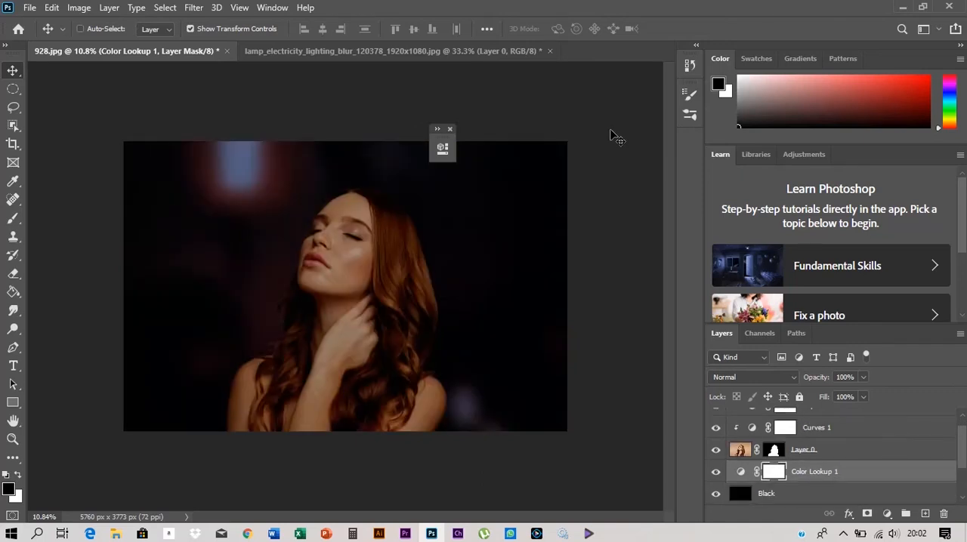
pyautogui.moveTo(961, 451); pyautogui.dragTo(962, 481)
pyautogui.hotkey('ctrl', '[')
pyautogui.hotkey('ctrl', '[')
pyautogui.hotkey('ctrl', ']')
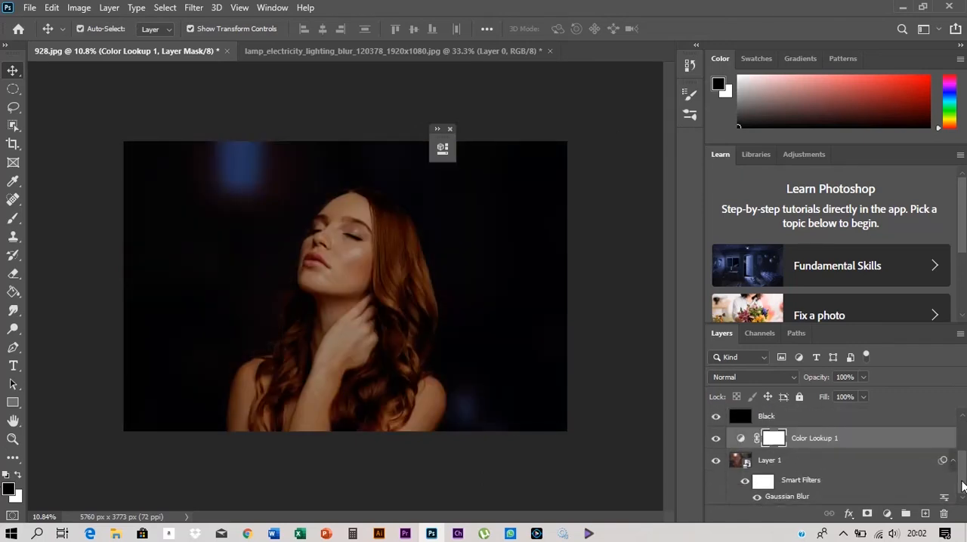
pyautogui.moveTo(810, 377); pyautogui.dragTo(779, 378)
# - Add a second Color Lookup adjustment clipped to Layer 0 using the LateSunset.3DL 3D LUT
pyautogui.scroll(1, 831, 453)
pyautogui.click(801, 421)
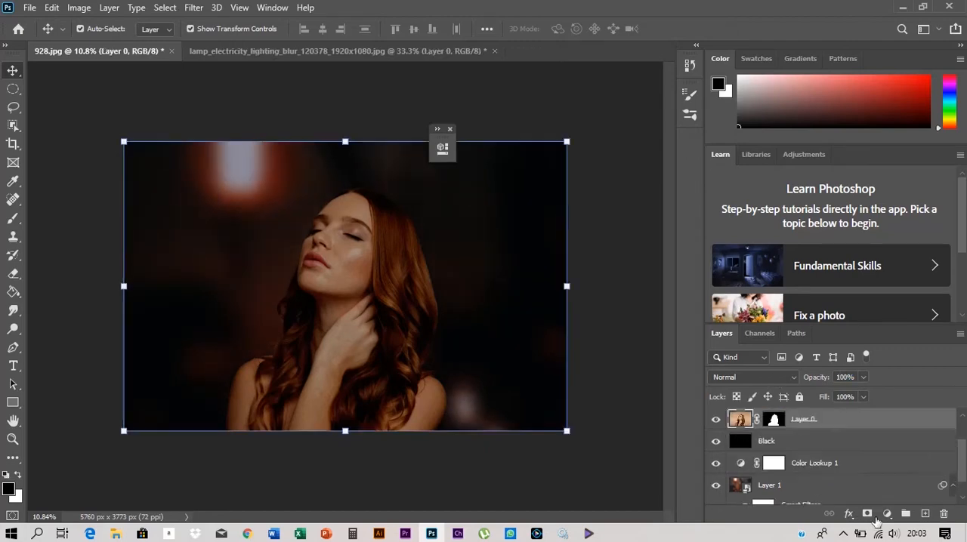
pyautogui.click(887, 514)
pyautogui.click(869, 484)
pyautogui.click(338, 197)
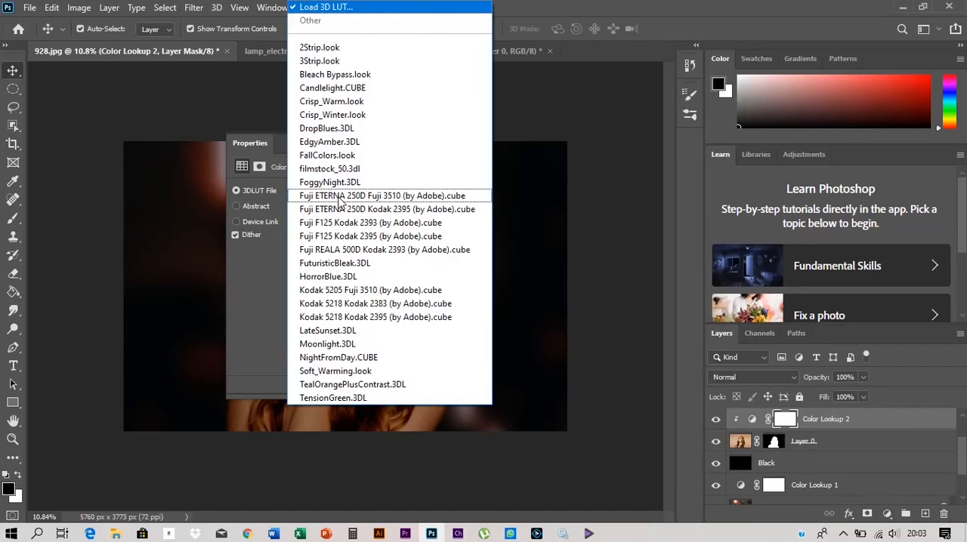
pyautogui.click(344, 389)
pyautogui.moveTo(331, 150); pyautogui.dragTo(586, 162)
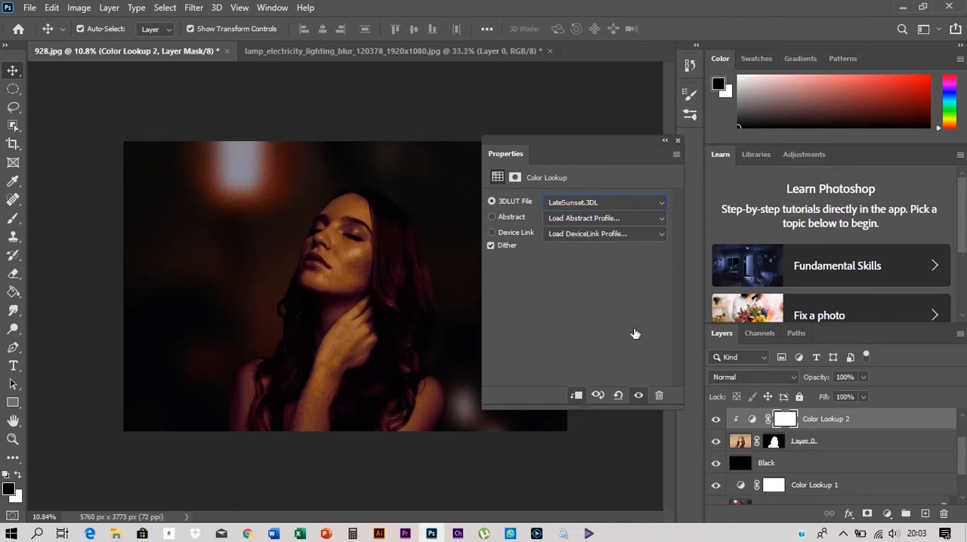
pyautogui.click(664, 141)
# - Try Color Lookup 2 at 57% opacity above Exposure 1, and move it back below Curves 1
pyautogui.moveTo(809, 378); pyautogui.dragTo(786, 382)
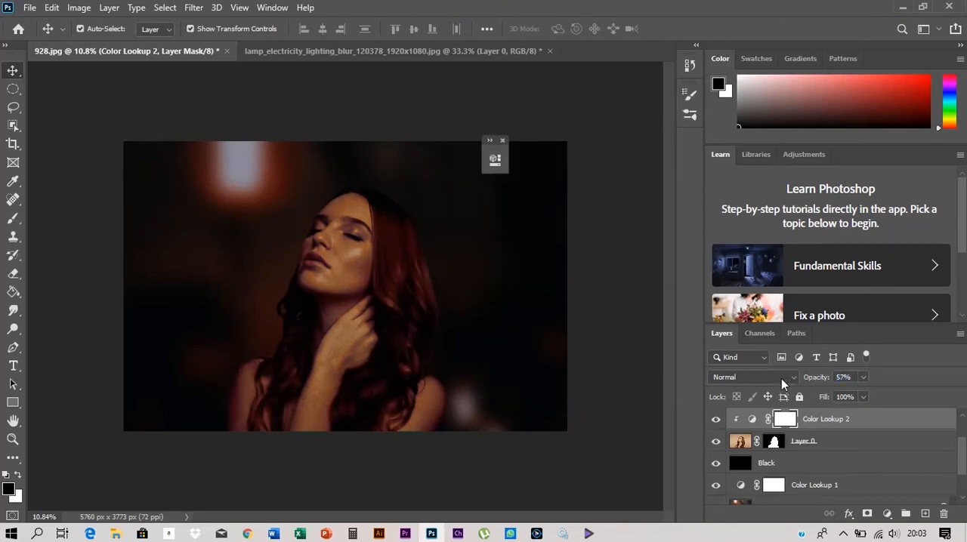
pyautogui.click(819, 379)
pyautogui.hotkey('ctrl', ']')
pyautogui.hotkey('ctrl', ']')
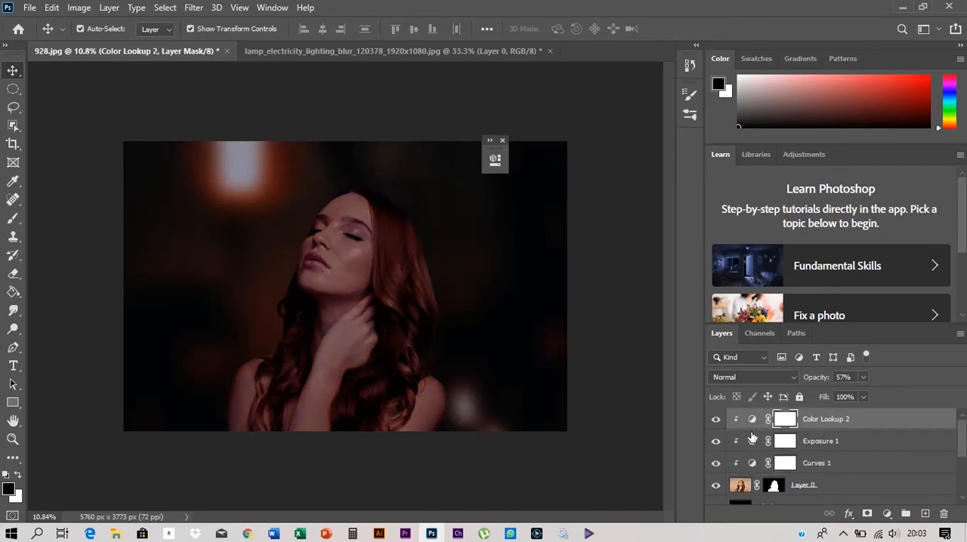
pyautogui.hotkey('ctrl', '[')
pyautogui.hotkey('ctrl', '[')
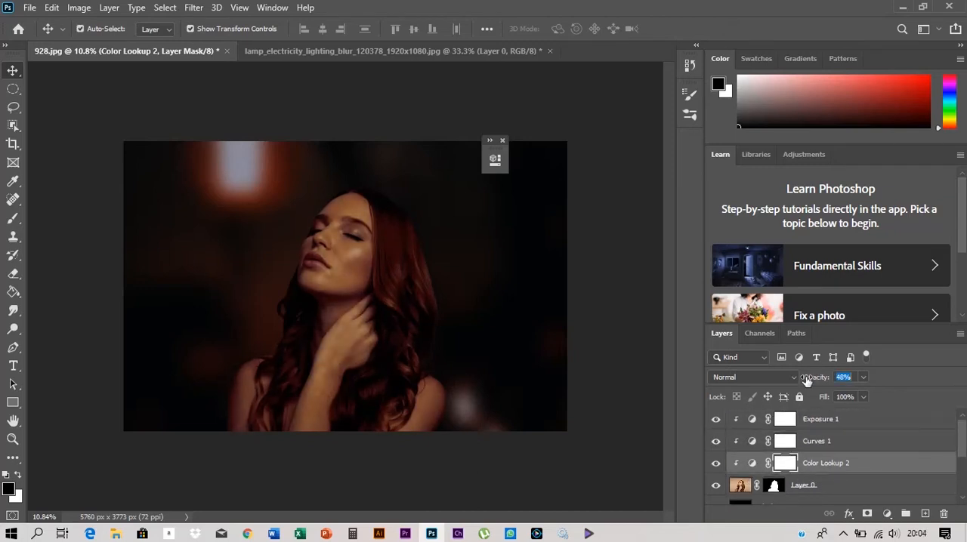
# - Set Color Lookup 2 to 38% opacity and the Lighten blend mode
pyautogui.write('38')
pyautogui.click(753, 377)
pyautogui.click(736, 277)
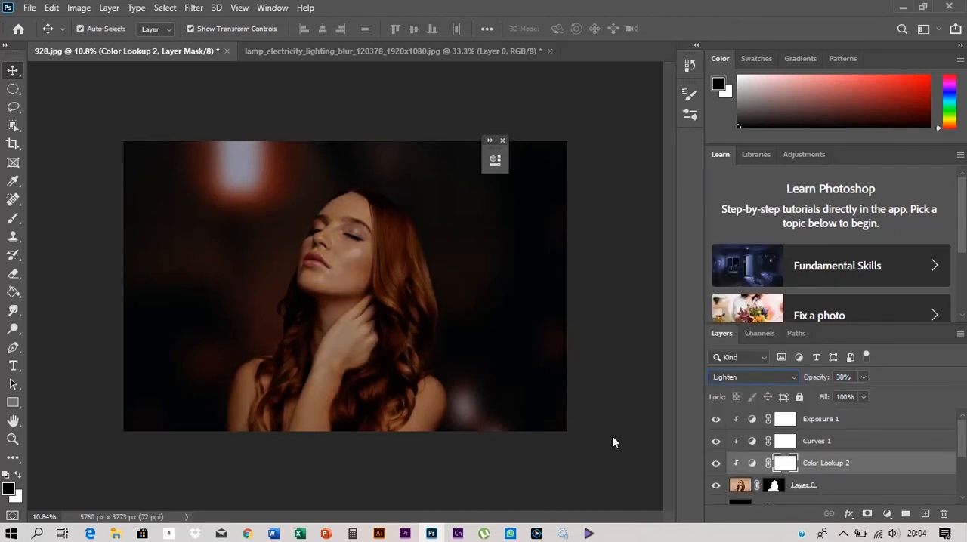
pyautogui.click(612, 442)
pyautogui.scroll(-1, 290, 281)
pyautogui.scroll(3, 273, 287)
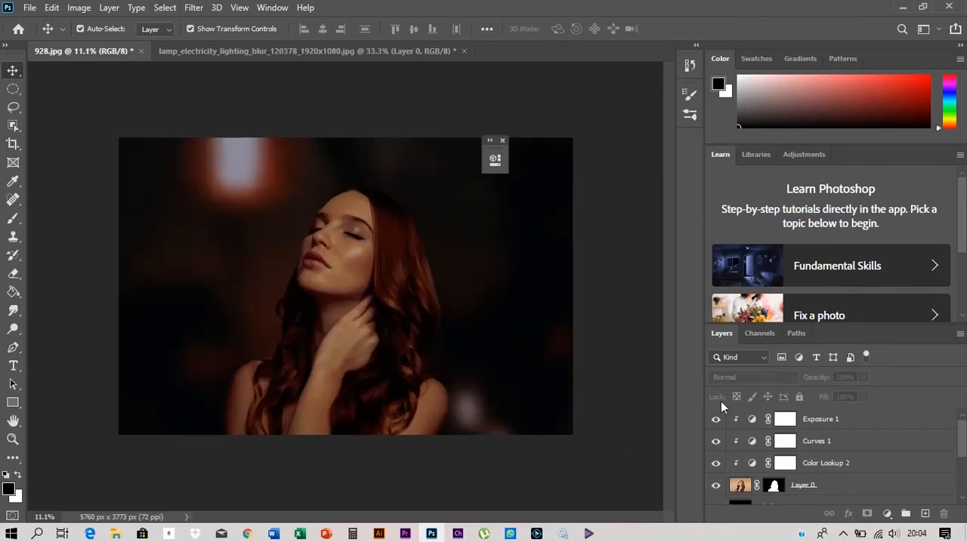
pyautogui.scroll(-2, 784, 452)
pyautogui.click(784, 445)
pyautogui.click(816, 378)
pyautogui.click(623, 440)
pyautogui.scroll(-2, 795, 487)
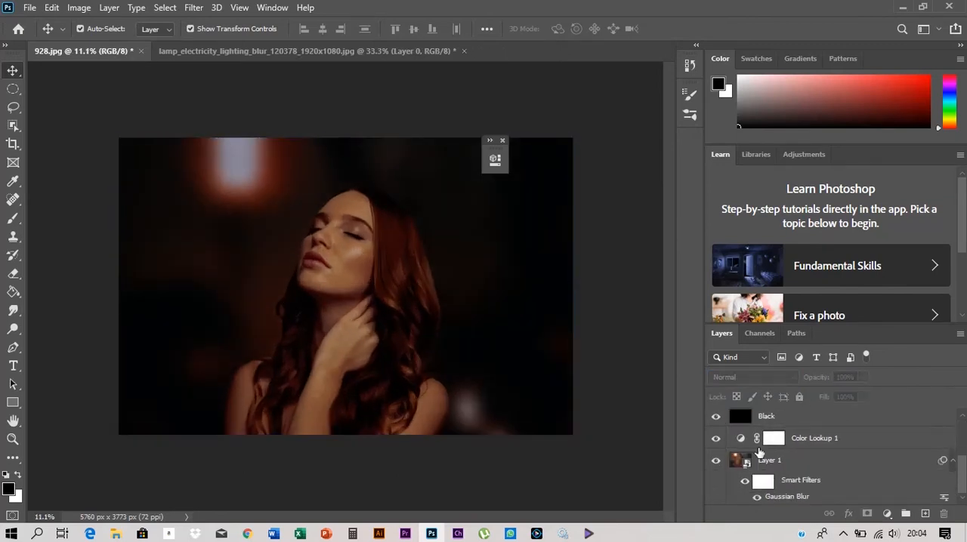
# - Add a new layer on top and paint a soft white glow over the lamp with a 2087 px brush
pyautogui.scroll(5, 831, 450)
pyautogui.click(925, 514)
pyautogui.click(10, 220)
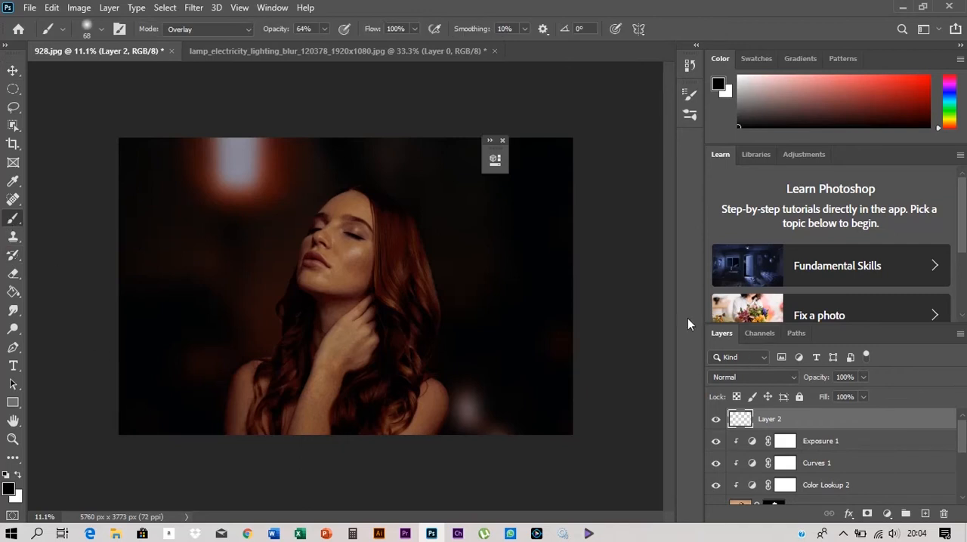
pyautogui.moveTo(226, 165); pyautogui.dragTo(252, 173)
pyautogui.click(240, 161)
# - Apply a Gaussian Blur to the white glow on Layer 2
pyautogui.click(193, 8)
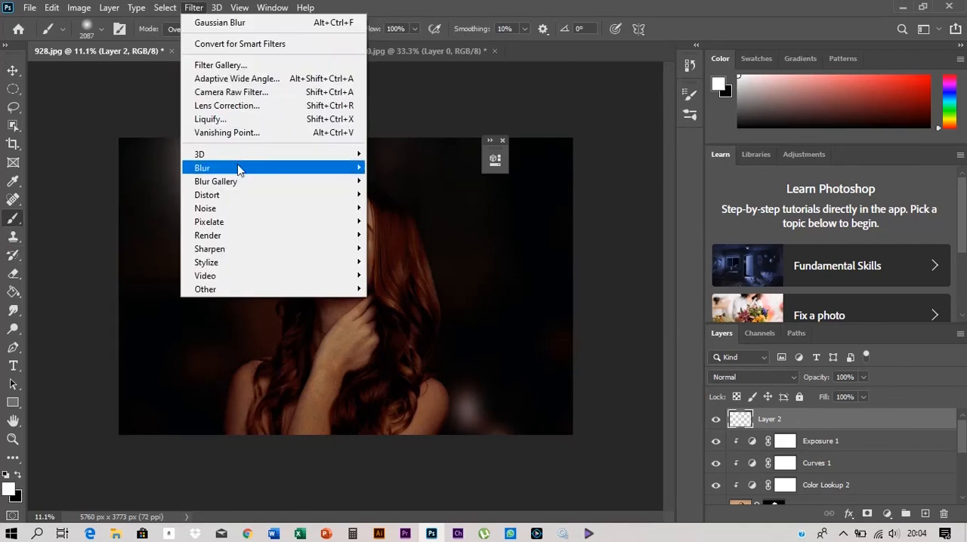
pyautogui.moveTo(239, 167)
pyautogui.click(394, 223)
pyautogui.click(776, 112)
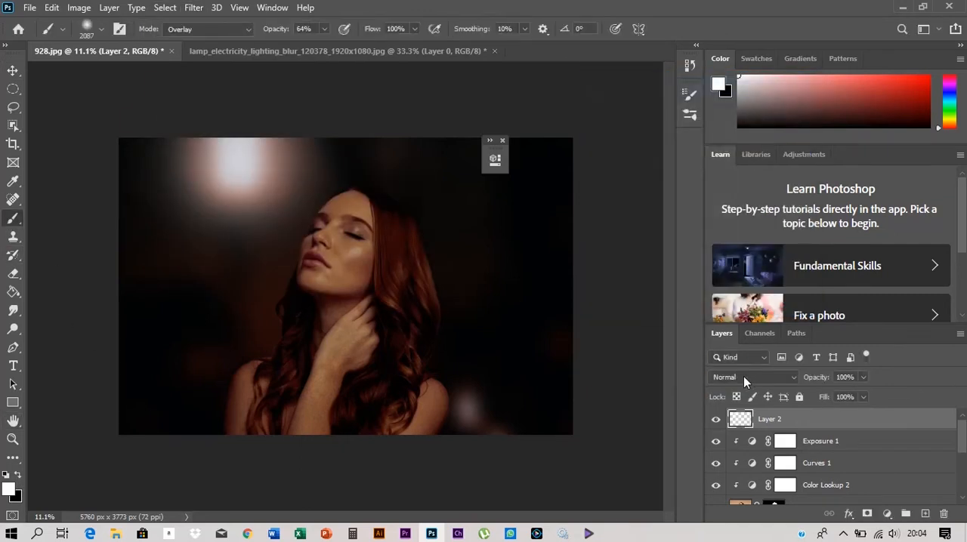
# - Set the glow layer, Layer 2, to the Lighten blend mode at 45% opacity
pyautogui.click(743, 376)
pyautogui.click(728, 280)
pyautogui.moveTo(821, 379); pyautogui.dragTo(782, 383)
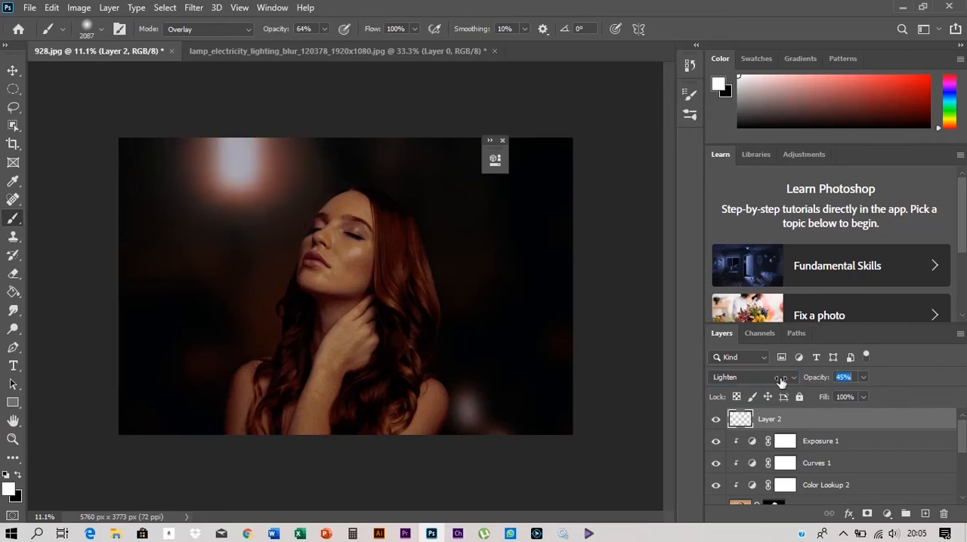
# - Add a new layer on top and paint a soft red glow around the lamp with a 3817 px brush
pyautogui.click(13, 71)
pyautogui.hotkey('ctrl', 'shift', 'alt', 'n')
pyautogui.press('b')
pyautogui.click(951, 87)
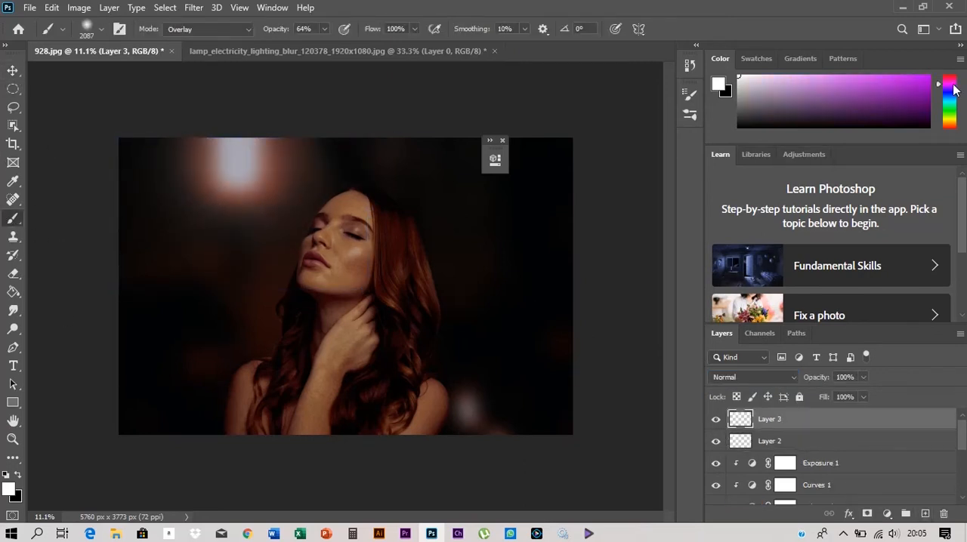
pyautogui.click(900, 75)
pyautogui.moveTo(256, 247); pyautogui.dragTo(291, 255)
pyautogui.click(221, 204)
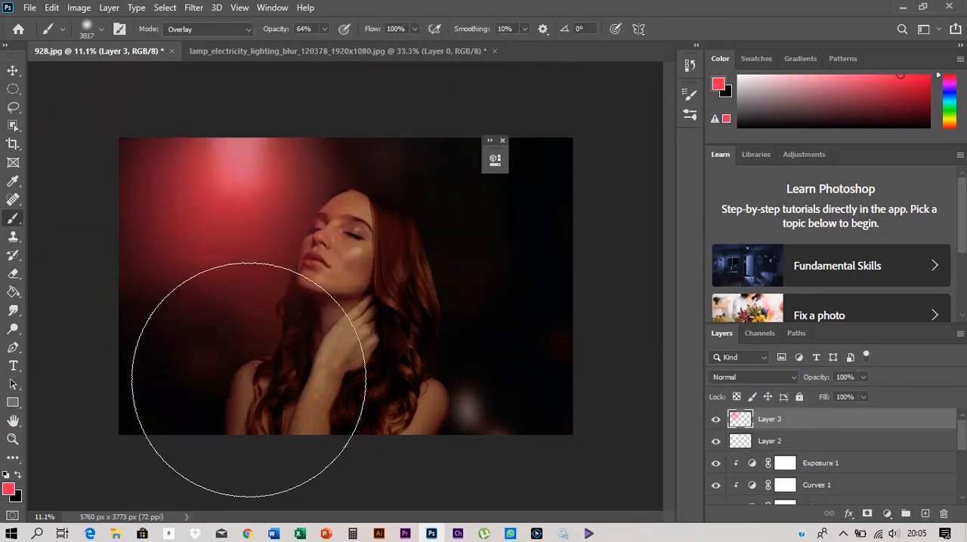
pyautogui.click(264, 176)
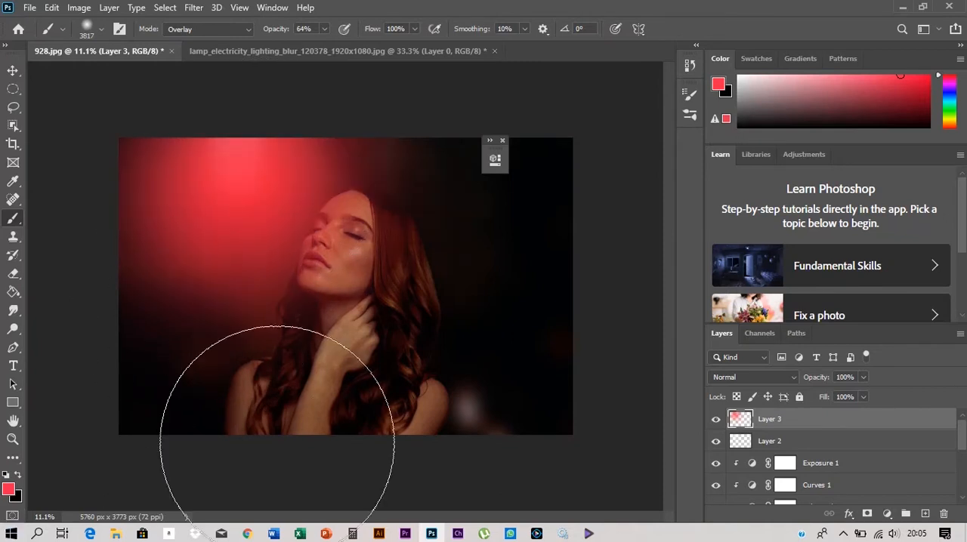
# - Set the red glow layer, Layer 3, to the Color blend mode at 94% opacity
pyautogui.click(13, 71)
pyautogui.click(753, 377)
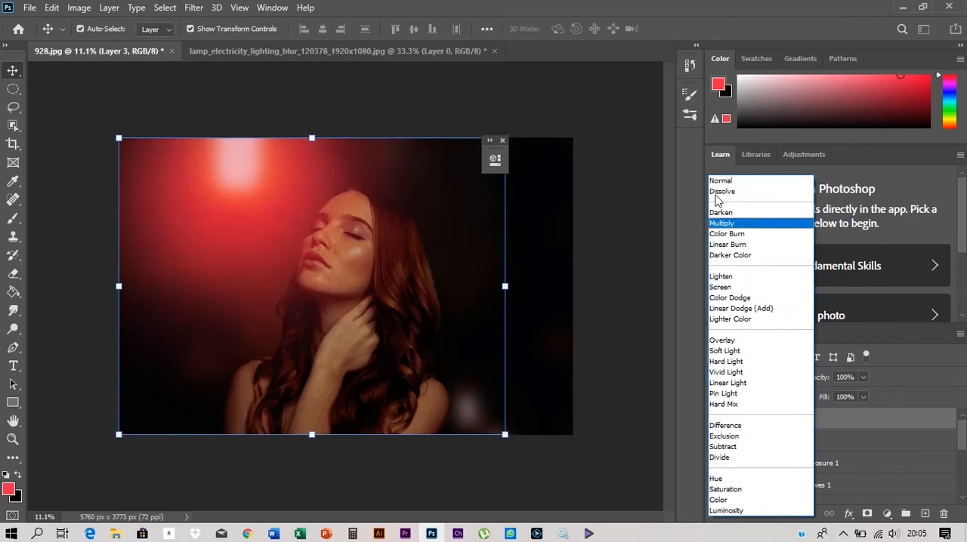
pyautogui.click(720, 183)
pyautogui.click(753, 377)
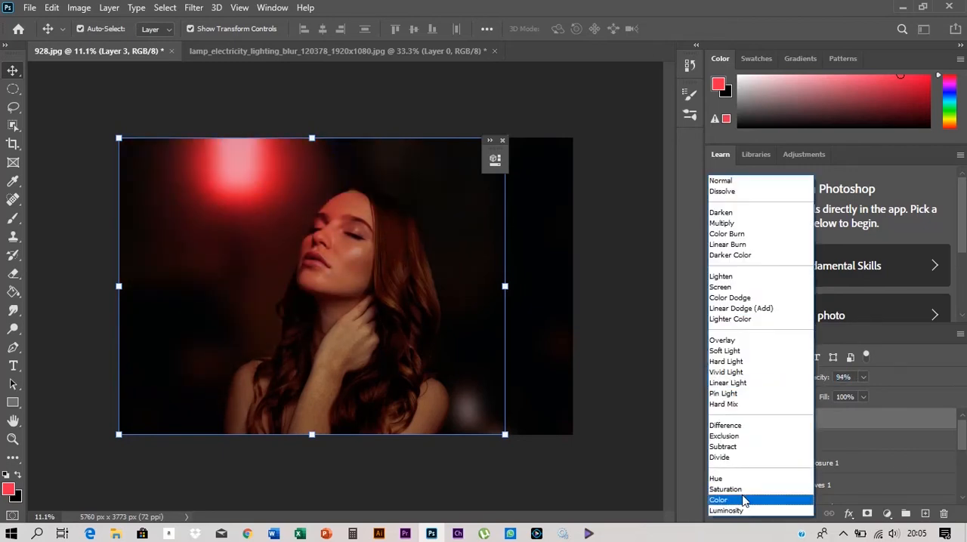
pyautogui.click(744, 502)
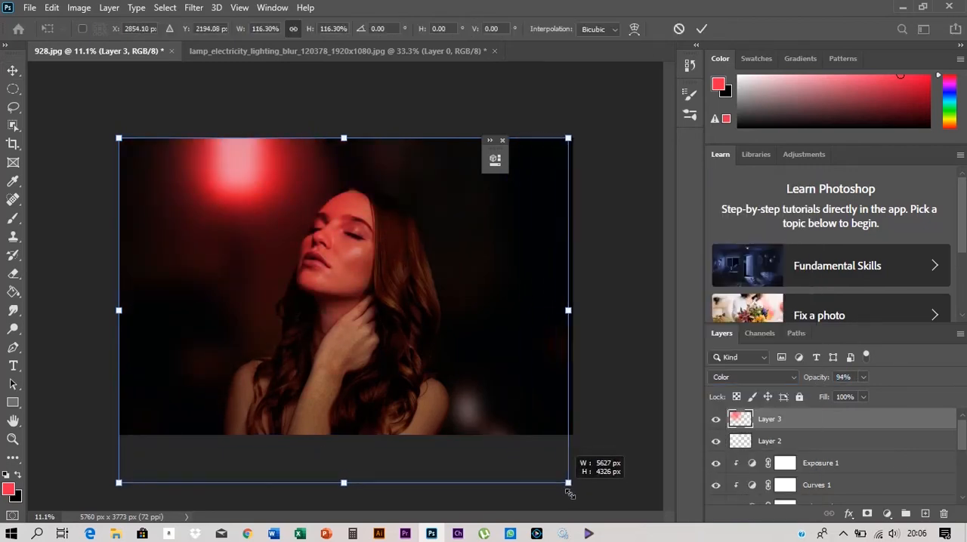
# - Scale the red glow on Layer 3 up to about 116% toward the canvas's lower right corner
pyautogui.moveTo(505, 434); pyautogui.dragTo(568, 473)
pyautogui.click(13, 70)
pyautogui.click(70, 276)
pyautogui.scroll(-6, 270, 253)
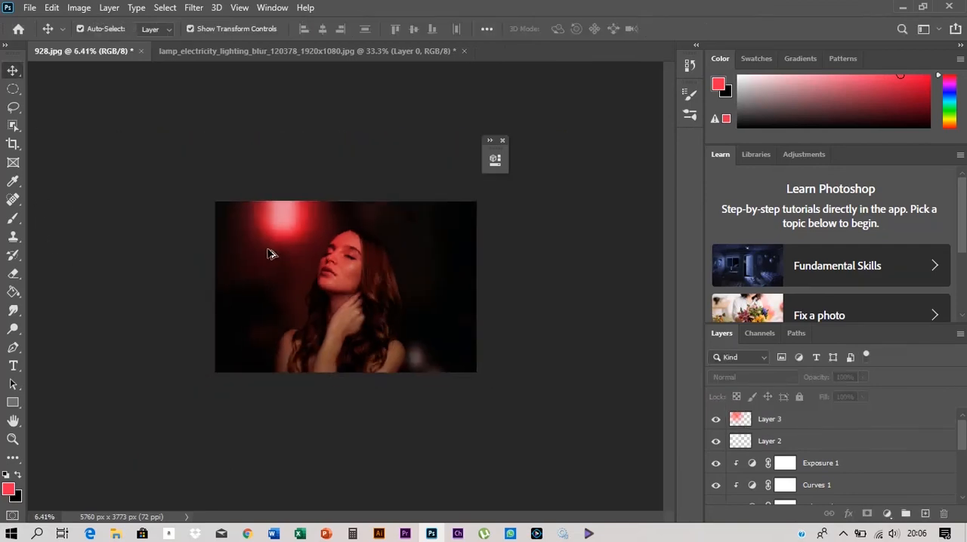
# - Add a new layer above Layer 3 and paint soft red over the left half of the image with a 4698 px brush
pyautogui.scroll(6, 270, 253)
pyautogui.click(772, 421)
pyautogui.click(926, 513)
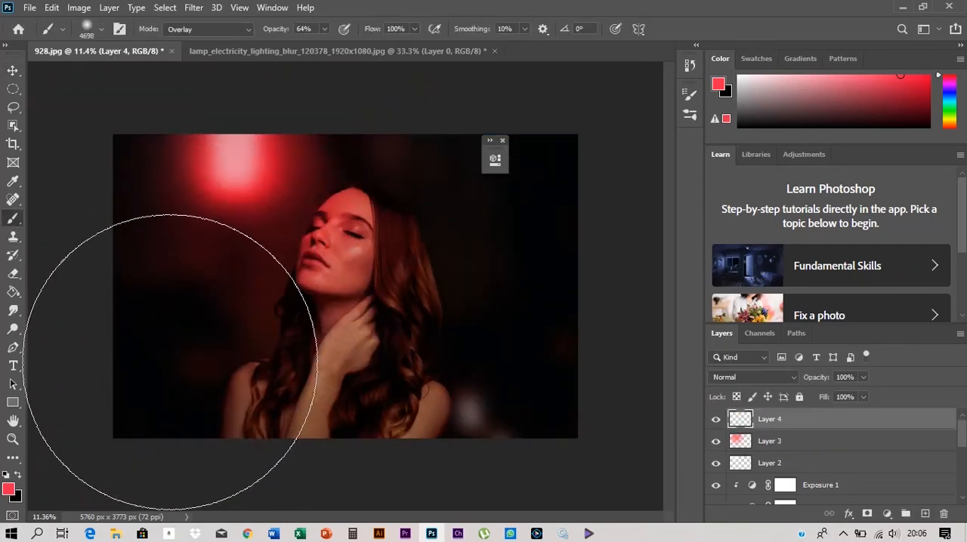
pyautogui.click(173, 367)
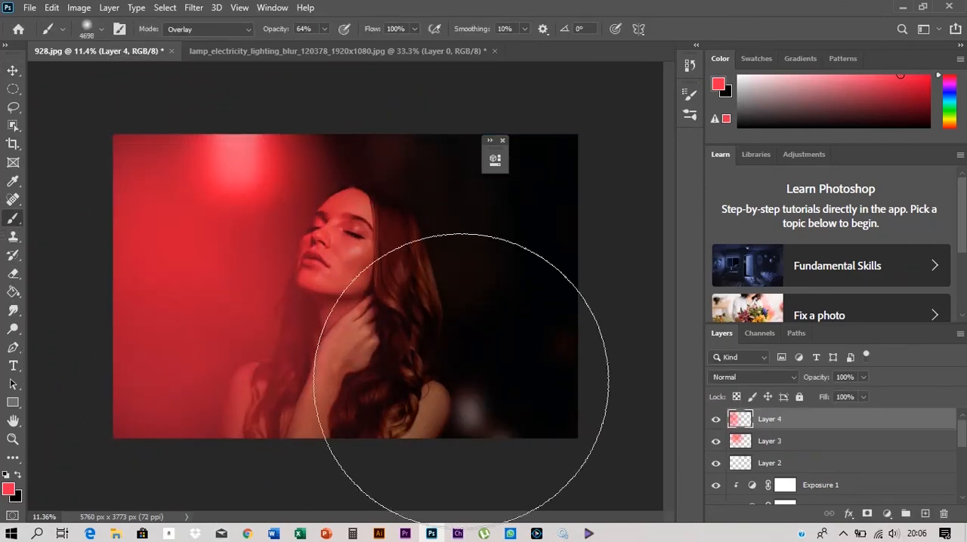
# - Set Layer 4 to the Color Burn blend mode and reduce Layer 3's opacity to 87%
pyautogui.click(754, 377)
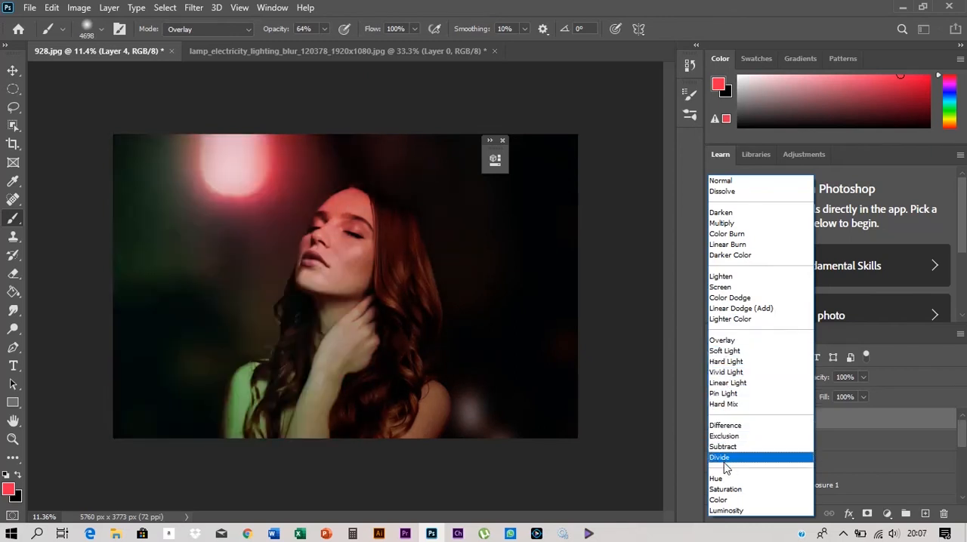
pyautogui.click(727, 234)
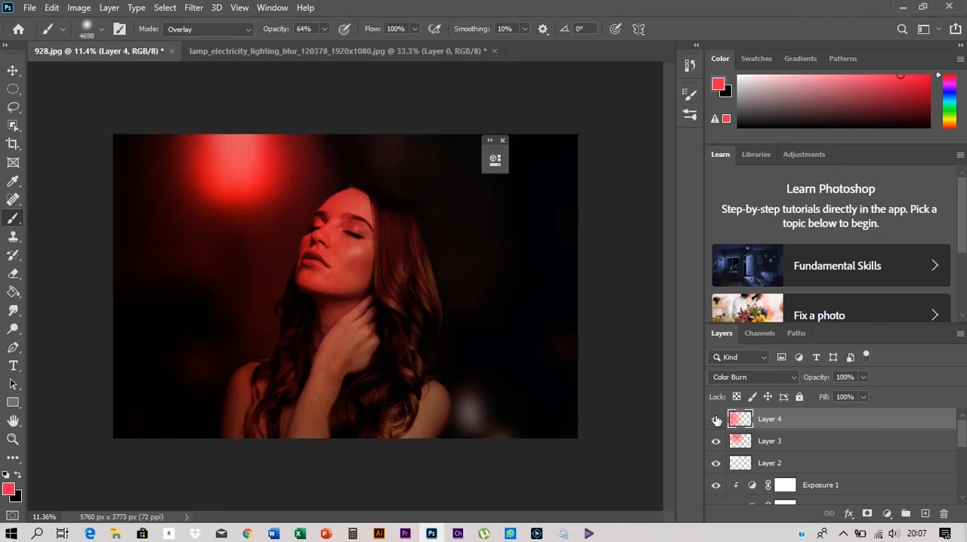
pyautogui.click(753, 377)
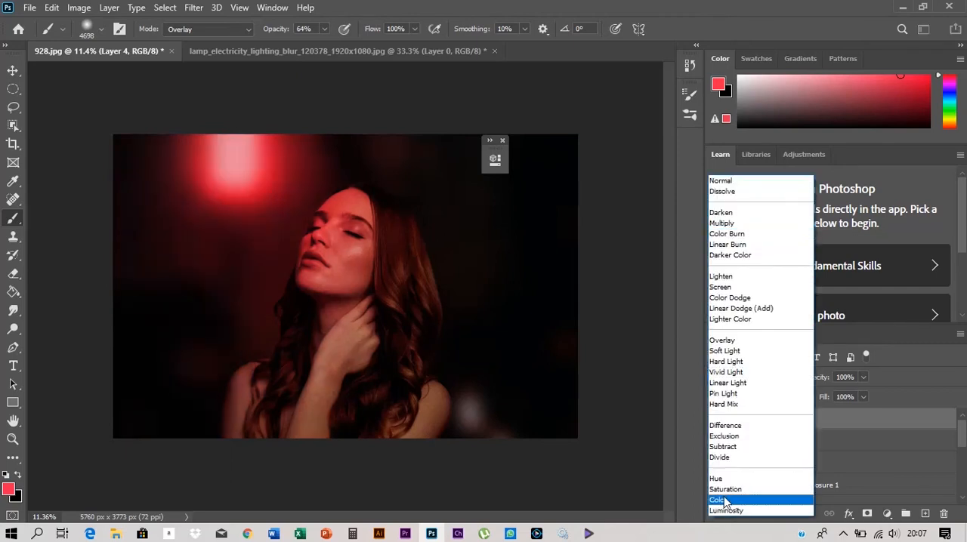
pyautogui.click(727, 234)
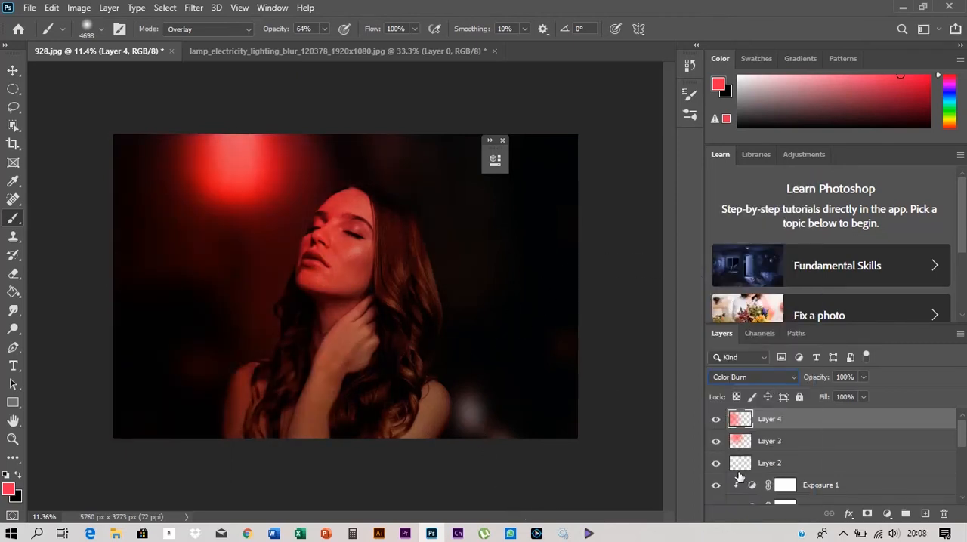
pyautogui.click(778, 441)
pyautogui.moveTo(874, 378); pyautogui.dragTo(854, 380)
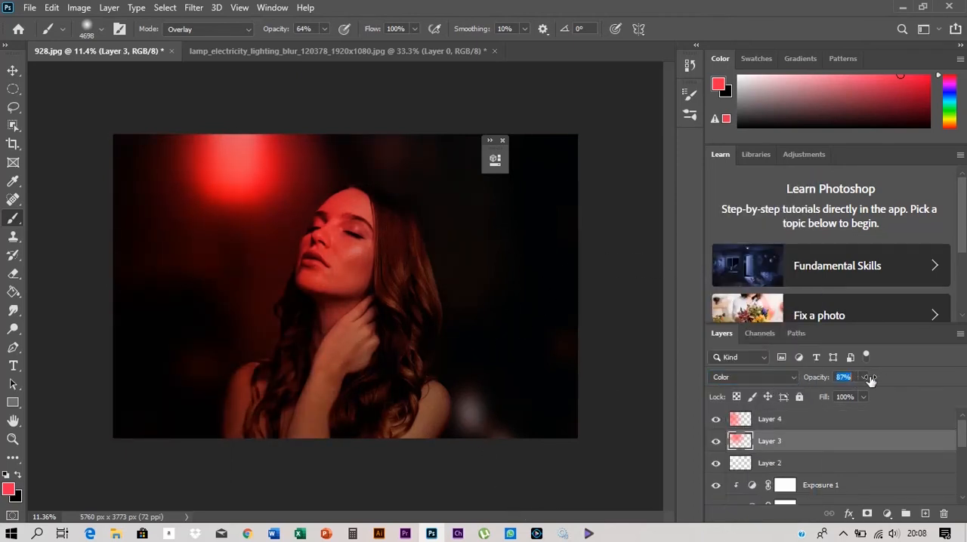
# - Add another layer on top and paint red down the left side of the image with a 4085 px brush
pyautogui.click(13, 69)
pyautogui.click(925, 514)
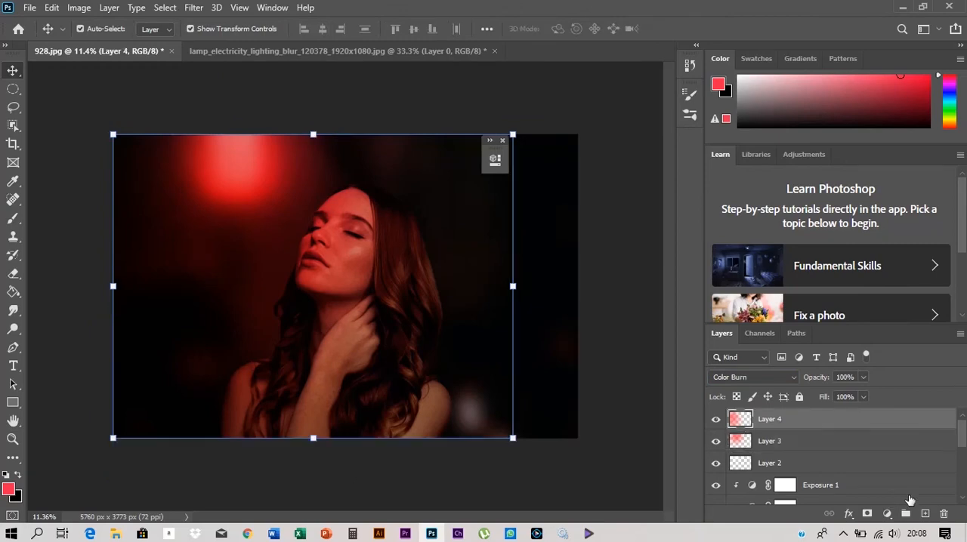
pyautogui.click(9, 217)
pyautogui.moveTo(134, 216)
pyautogui.mouseDown()
pyautogui.moveTo(157, 415)
pyautogui.moveTo(195, 361)
pyautogui.moveTo(292, 343)
pyautogui.moveTo(284, 271)
pyautogui.moveTo(310, 253)
pyautogui.mouseUp()
pyautogui.hotkey('ctrl', 'z')
pyautogui.scroll(-3, 266, 269)
pyautogui.moveTo(225, 227); pyautogui.dragTo(224, 398)
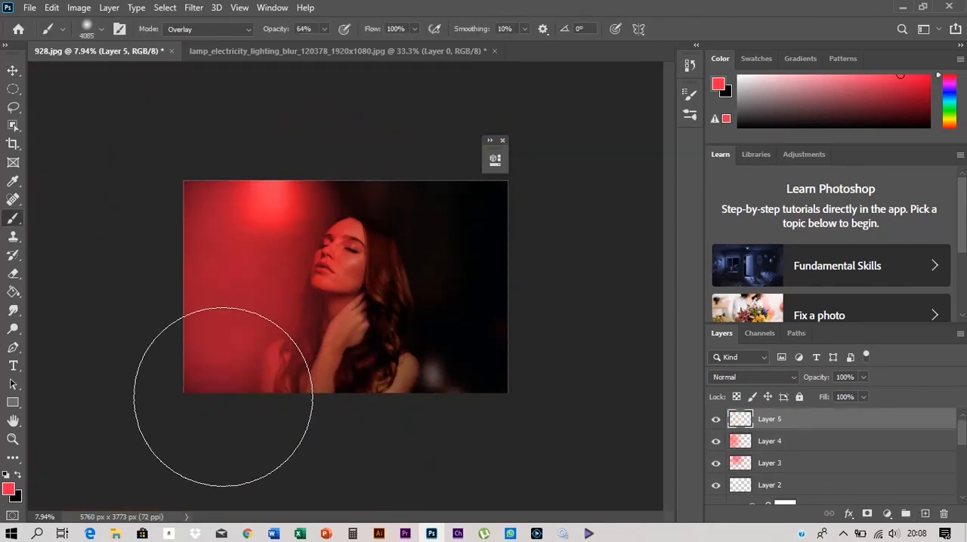
# - Widen the red paint on Layer 5 to about 112% and set the layer to the Soft Light blend mode
pyautogui.click(13, 69)
pyautogui.moveTo(421, 287)
pyautogui.mouseDown()
pyautogui.moveTo(492, 287)
pyautogui.moveTo(448, 288)
pyautogui.mouseUp()
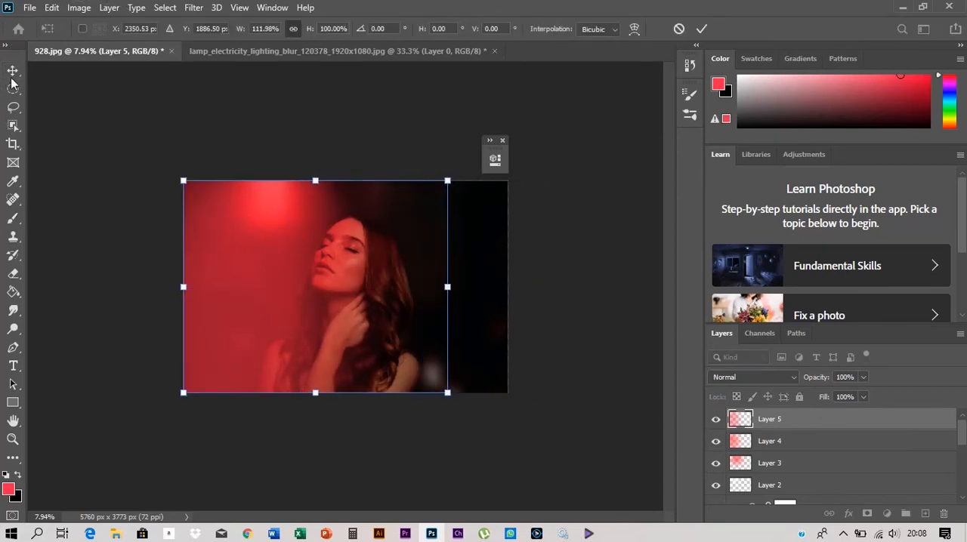
pyautogui.press('Return')
pyautogui.click(753, 377)
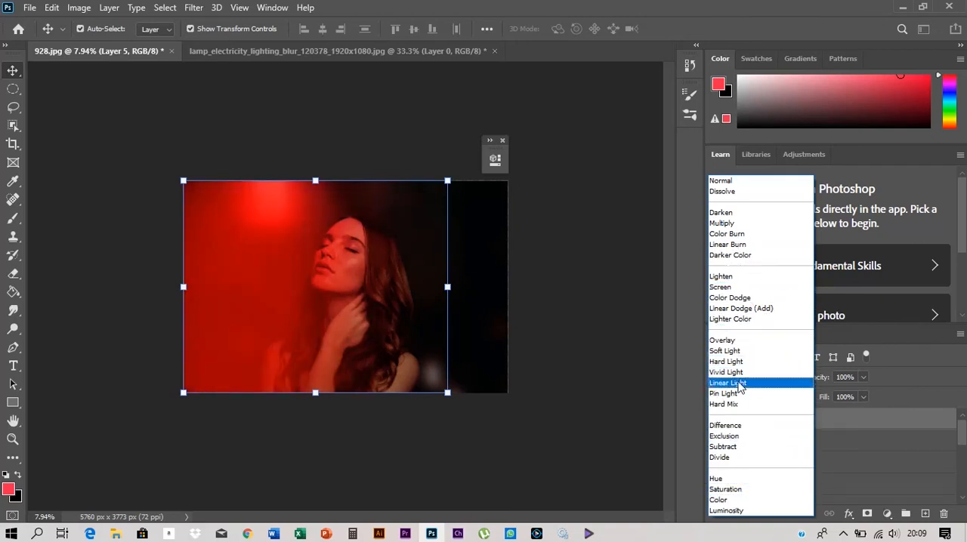
pyautogui.click(742, 350)
pyautogui.scroll(3, 190, 234)
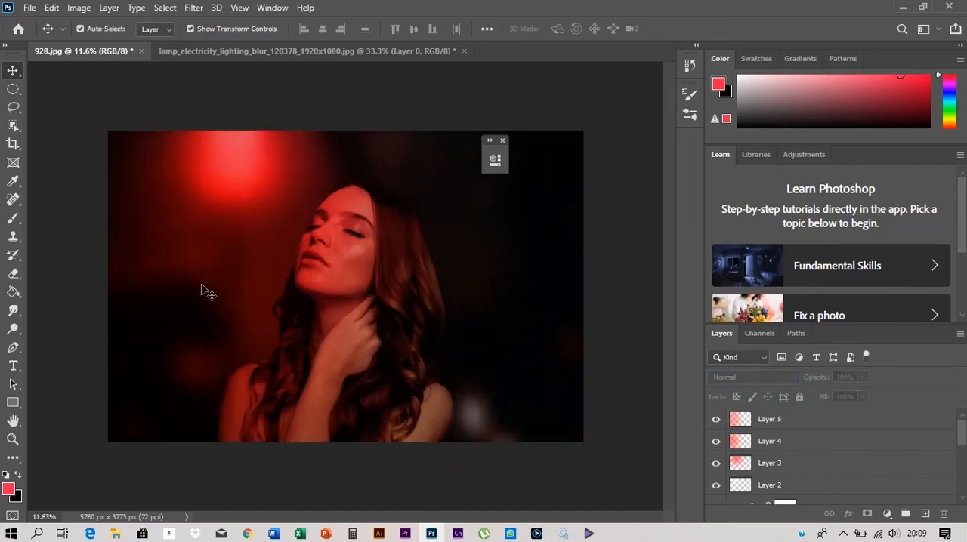
pyautogui.moveTo(493, 288)
pyautogui.mouseDown()
pyautogui.moveTo(557, 292)
pyautogui.moveTo(491, 290)
pyautogui.mouseUp()
pyautogui.click(36, 127)
# - Set the opacity of the white lamp glow, Layer 2, to 53%
pyautogui.click(716, 485)
pyautogui.click(752, 488)
pyautogui.click(844, 378)
pyautogui.moveTo(844, 378); pyautogui.dragTo(822, 379)
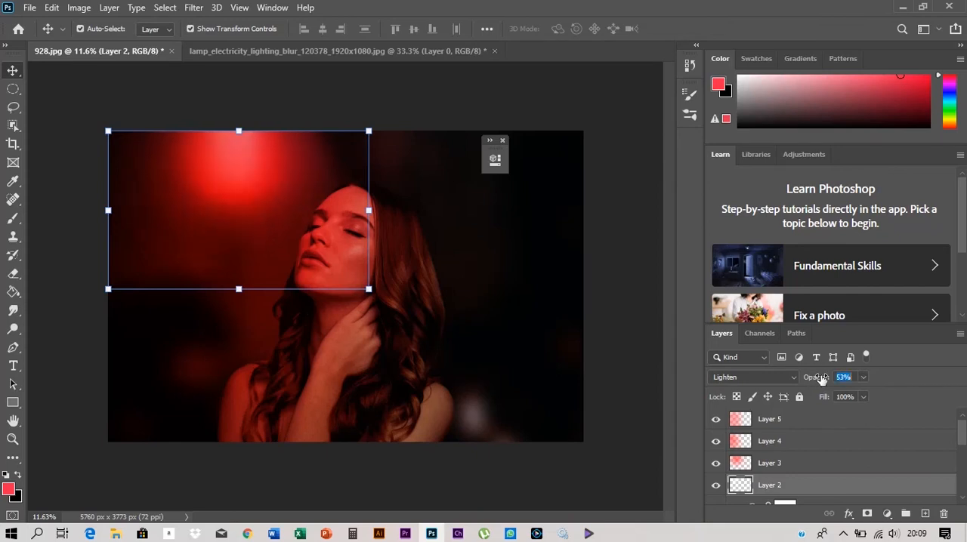
pyautogui.click(638, 377)
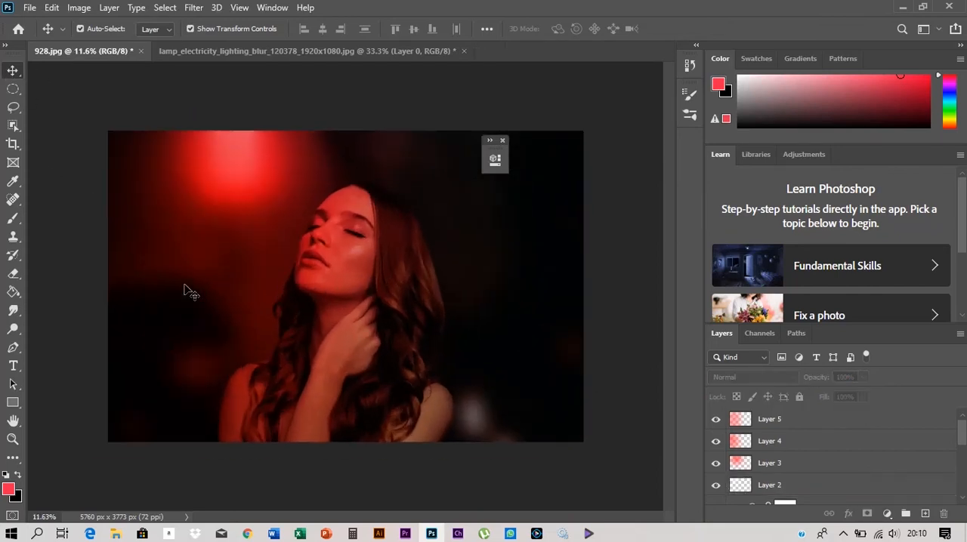
# - Dodge the cheek highlight on the woman's layer, Layer 0, using the Midtones range at 10% exposure
pyautogui.scroll(-3, 786, 461)
pyautogui.click(802, 464)
pyautogui.click(12, 329)
pyautogui.scroll(15, 355, 248)
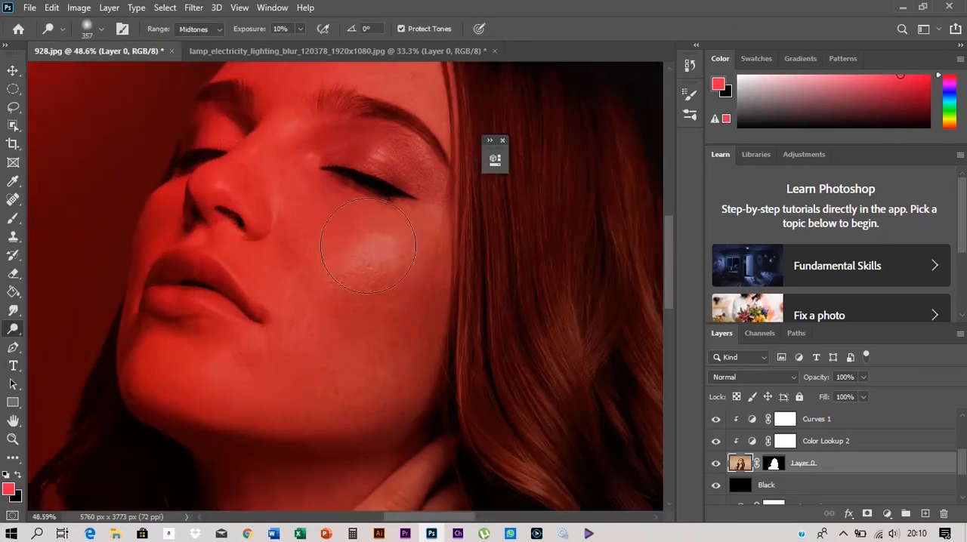
pyautogui.moveTo(367, 245); pyautogui.dragTo(360, 288)
pyautogui.scroll(-2, 213, 265)
# - Raise the Dodge exposure to 14% and brighten the woman's lips with a small brush
pyautogui.moveTo(202, 287); pyautogui.dragTo(192, 294)
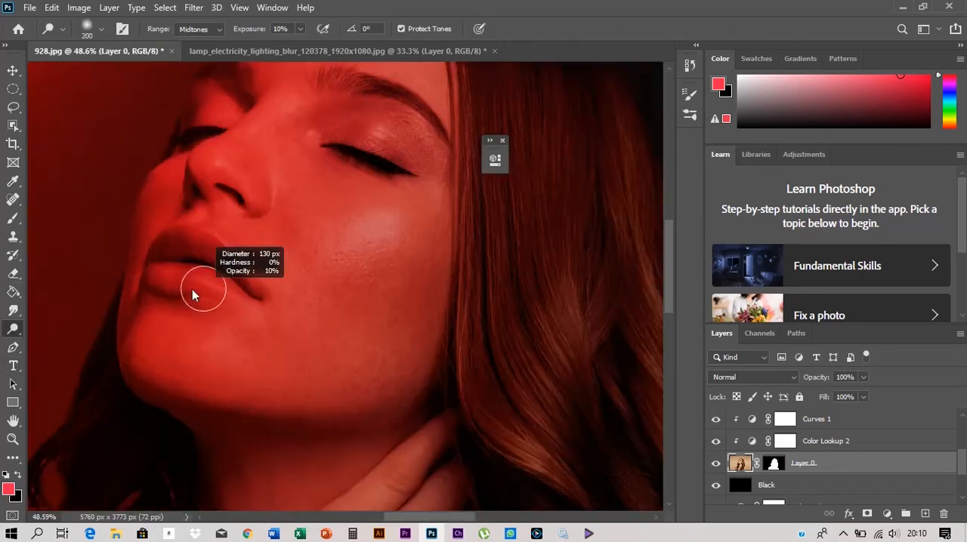
pyautogui.scroll(6, 189, 254)
pyautogui.moveTo(248, 244); pyautogui.dragTo(239, 246)
pyautogui.moveTo(249, 30); pyautogui.dragTo(252, 31)
pyautogui.moveTo(252, 235); pyautogui.dragTo(247, 230)
pyautogui.scroll(-4, 267, 299)
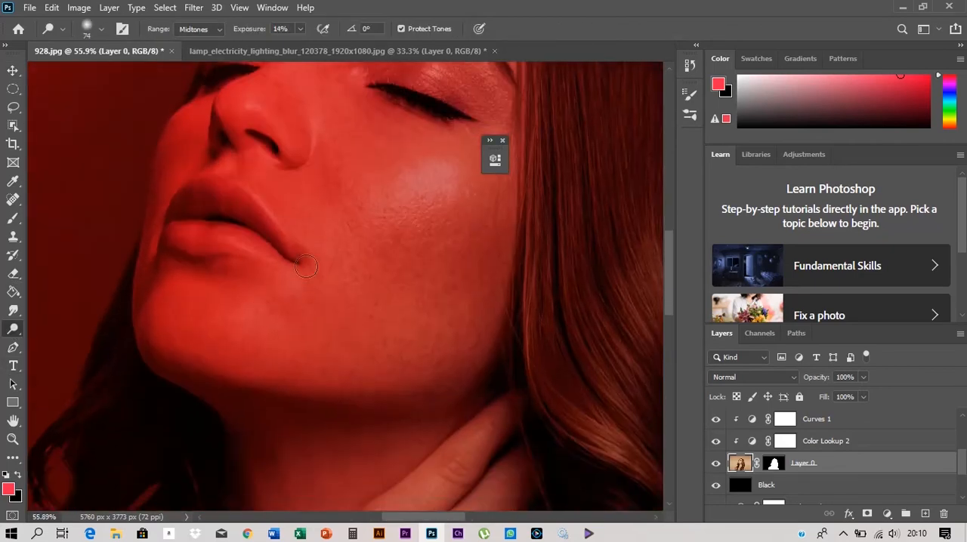
# - Dodge the skin of the woman's raised forearm with a 275 px brush
pyautogui.moveTo(404, 205); pyautogui.dragTo(447, 205)
pyautogui.scroll(-5, 363, 267)
pyautogui.moveTo(268, 315); pyautogui.dragTo(252, 318)
pyautogui.scroll(-3, 257, 316)
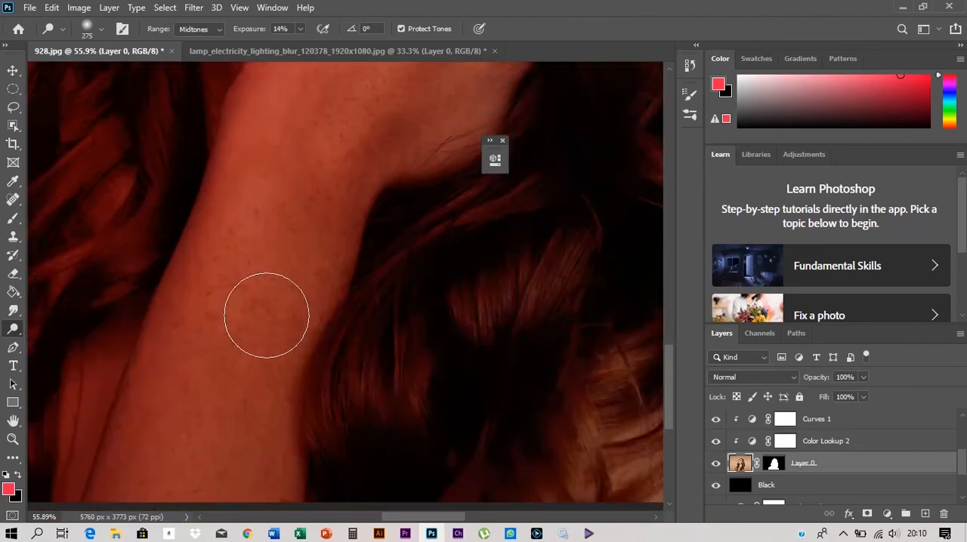
pyautogui.scroll(-2, 190, 393)
pyautogui.scroll(-3, 304, 324)
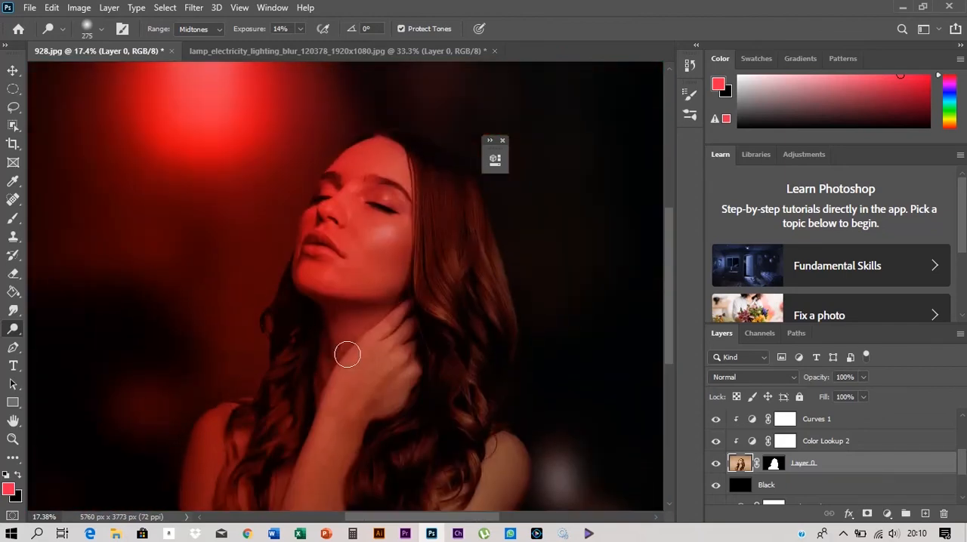
# - Dodge the woman's hand and the shoulder on the lamp side, using a 248 px brush for the shoulder
pyautogui.scroll(3, 348, 354)
pyautogui.moveTo(397, 335); pyautogui.dragTo(404, 323)
pyautogui.scroll(-3, 407, 417)
pyautogui.moveTo(298, 495)
pyautogui.mouseDown()
pyautogui.moveTo(278, 358)
pyautogui.moveTo(298, 358)
pyautogui.mouseUp()
pyautogui.scroll(-5, 276, 355)
pyautogui.scroll(5, 234, 366)
pyautogui.scroll(3, 215, 389)
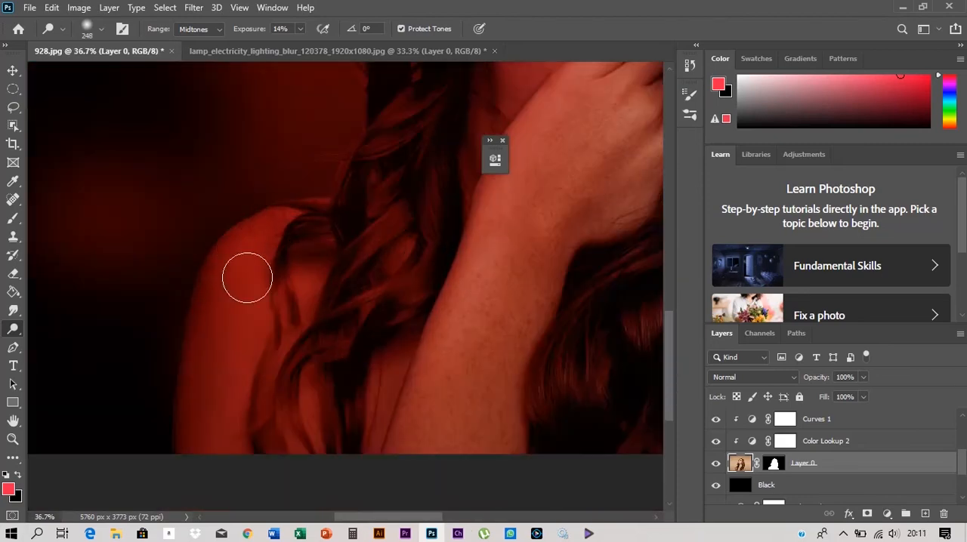
# - Dodge the lamp-facing edge of the face around the nose and eye, and the hair highlights
pyautogui.moveTo(425, 236); pyautogui.dragTo(408, 382)
pyautogui.moveTo(391, 220); pyautogui.dragTo(344, 336)
pyautogui.moveTo(416, 194); pyautogui.dragTo(355, 346)
pyautogui.moveTo(327, 251); pyautogui.dragTo(313, 251)
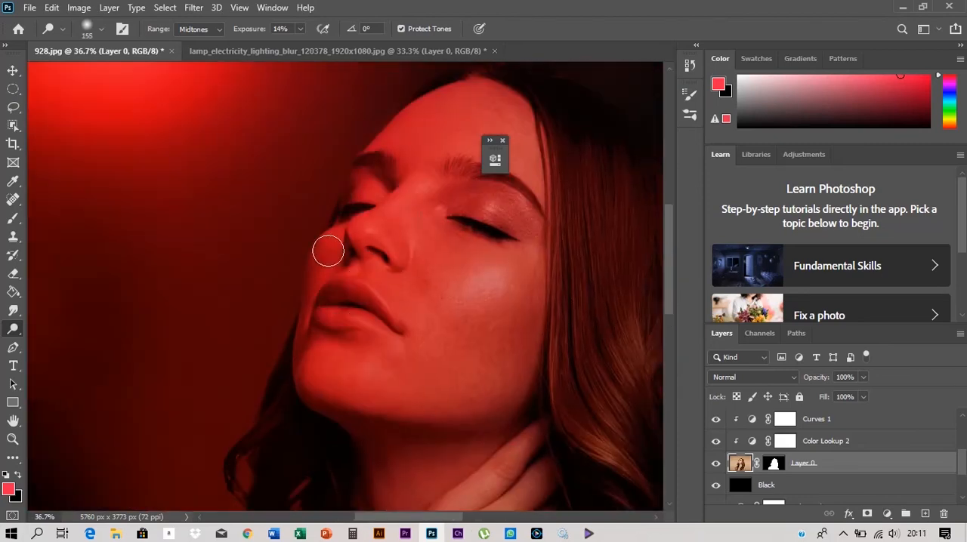
pyautogui.scroll(-3, 360, 239)
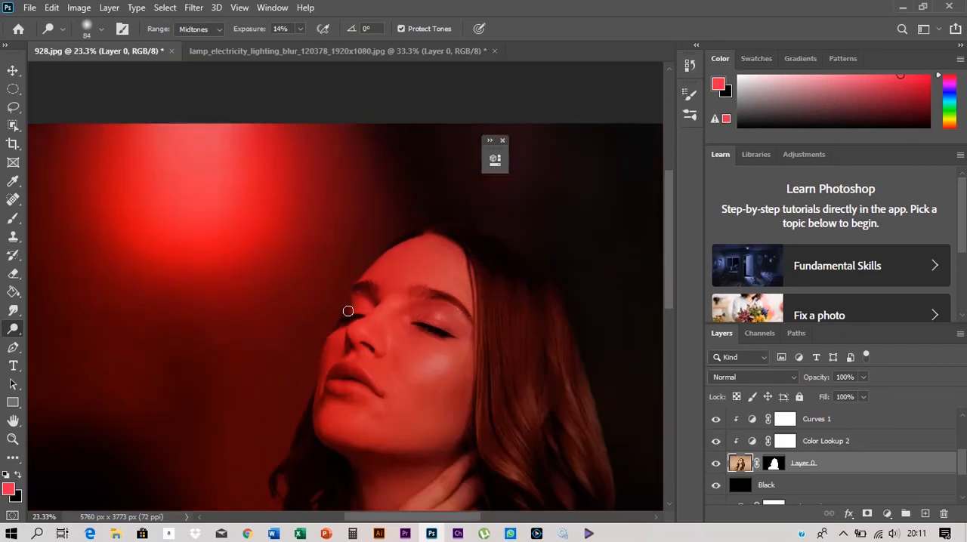
pyautogui.scroll(-2, 359, 407)
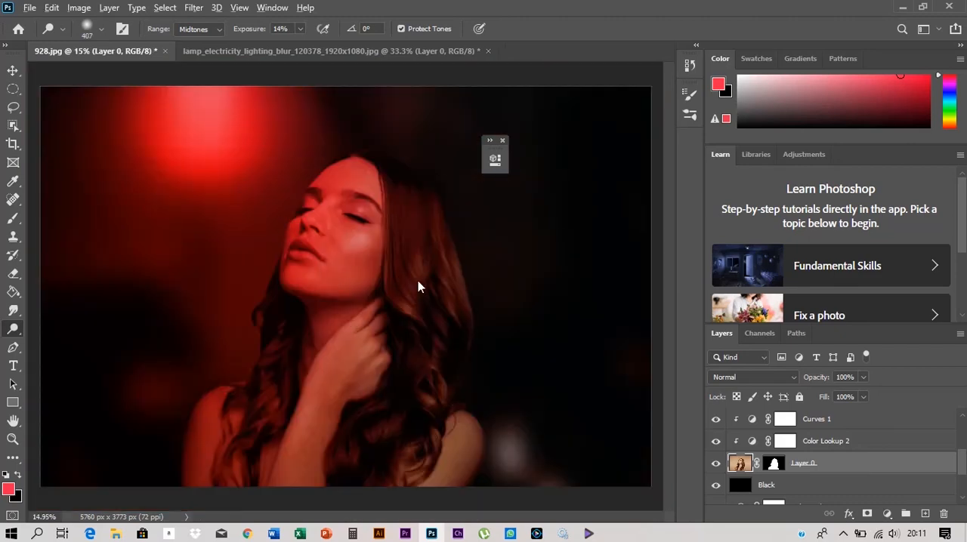
pyautogui.scroll(-2, 312, 299)
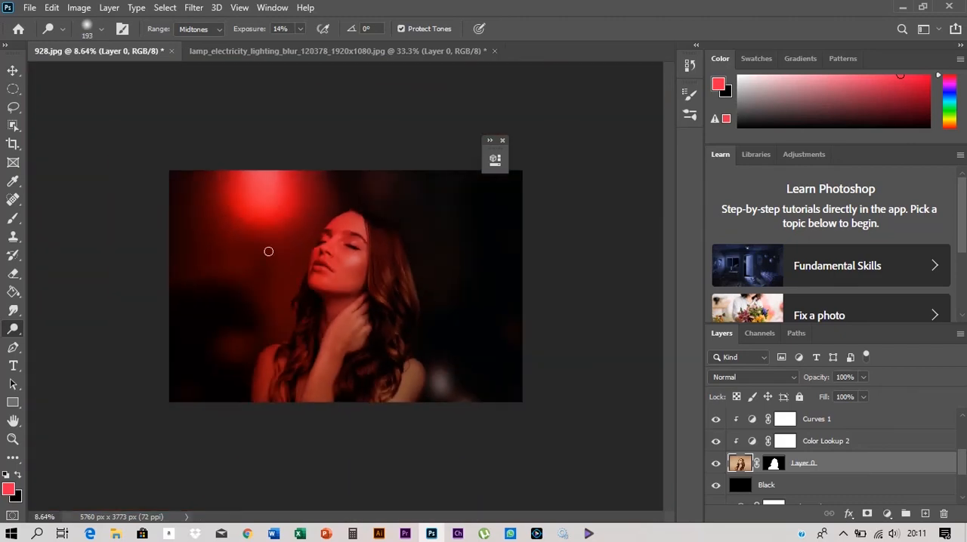
pyautogui.press('v')
pyautogui.click(57, 209)
# - Lower the opacity of the white lamp glow, Layer 2, slightly
pyautogui.scroll(3, 289, 266)
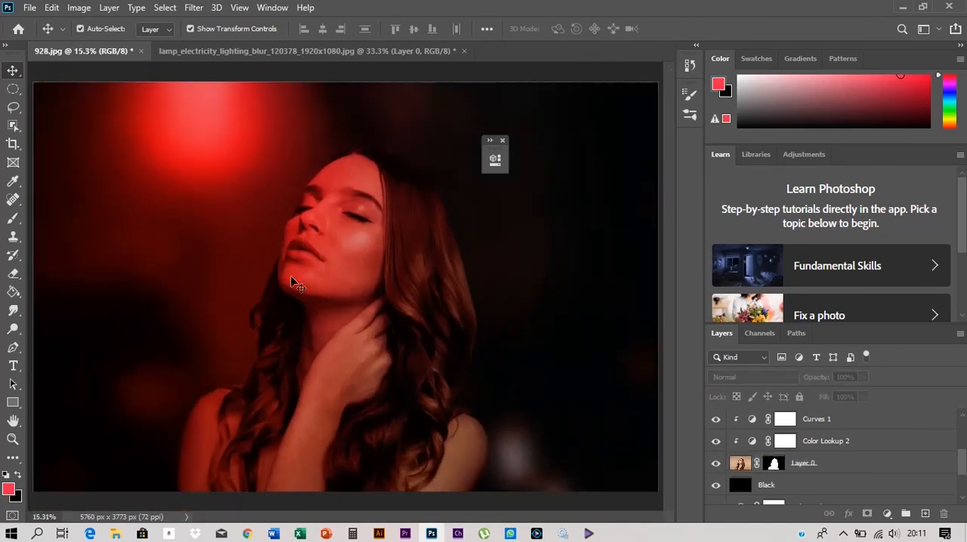
pyautogui.scroll(-1, 376, 252)
pyautogui.scroll(3, 780, 423)
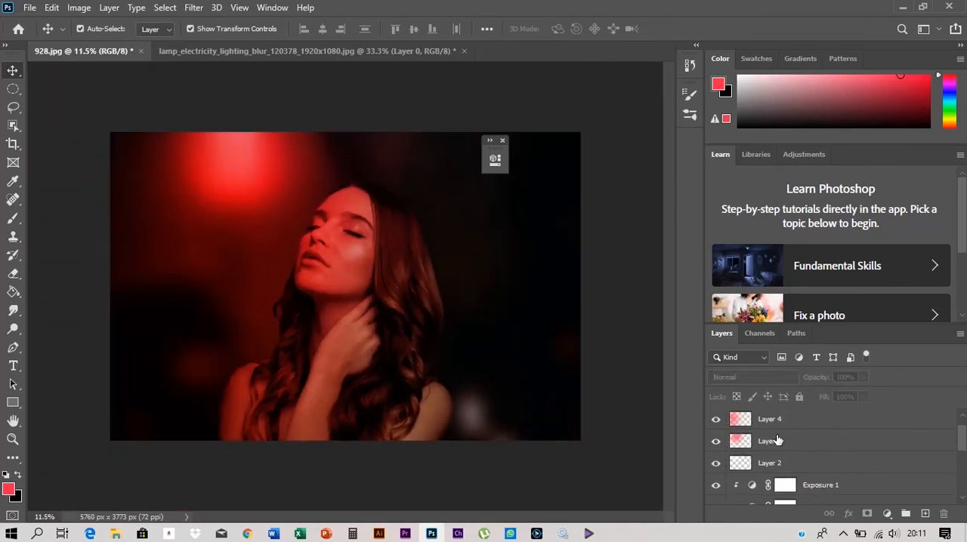
pyautogui.click(786, 462)
pyautogui.moveTo(808, 379)
pyautogui.mouseDown()
pyautogui.moveTo(786, 381)
pyautogui.moveTo(796, 381)
pyautogui.mouseUp()
pyautogui.click(602, 388)
# - Add a new layer on top and paint soft black along the image's lower edge with a 2048 px brush
pyautogui.scroll(2, 343, 284)
pyautogui.scroll(1, 842, 496)
pyautogui.click(925, 513)
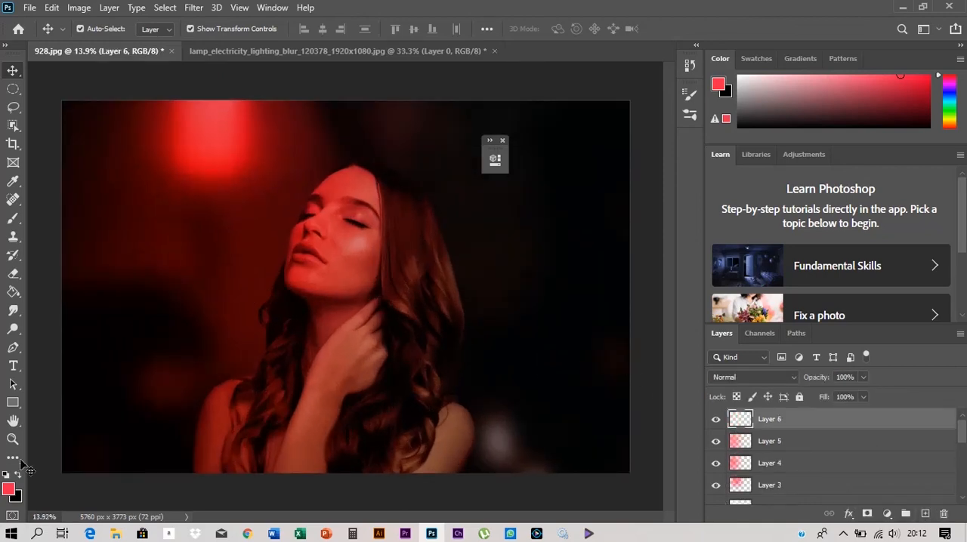
pyautogui.click(18, 475)
pyautogui.click(12, 218)
pyautogui.scroll(-6, 255, 325)
pyautogui.moveTo(247, 386)
pyautogui.mouseDown()
pyautogui.moveTo(189, 409)
pyautogui.moveTo(627, 421)
pyautogui.mouseUp()
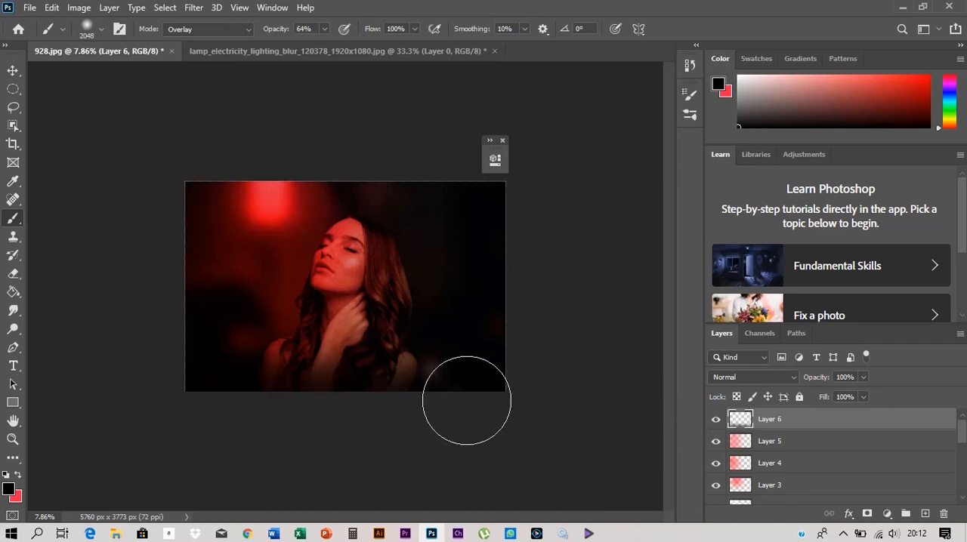
# - Set the opacity of the black lower-edge layer, Layer 6, to 77% and deselect it
pyautogui.click(13, 70)
pyautogui.scroll(4, 290, 376)
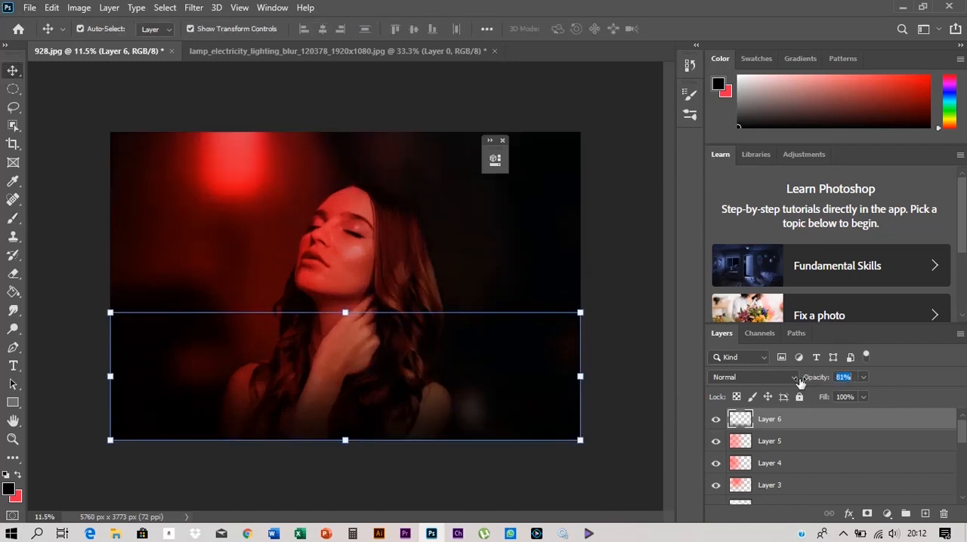
pyautogui.click(641, 443)
# - Examine the finished composite for its overall red lighting and dark edges, and review the layer stack down to the masked woman and black layers
pyautogui.scroll(-2, 412, 335)
pyautogui.scroll(2, 400, 336)
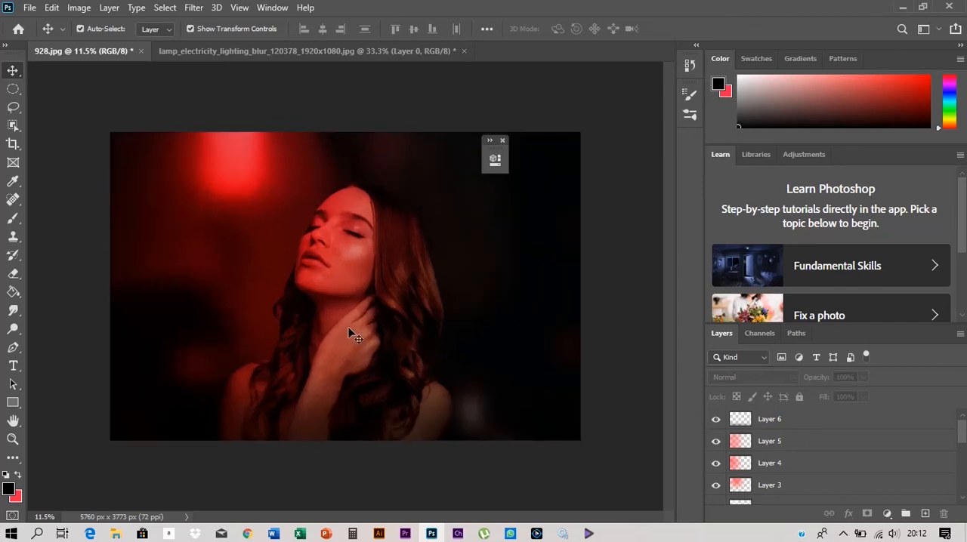
pyautogui.scroll(4, 344, 335)
pyautogui.click(753, 446)
pyautogui.moveTo(625, 247)
pyautogui.mouseDown()
pyautogui.moveTo(651, 247)
pyautogui.moveTo(633, 247)
pyautogui.mouseUp()
pyautogui.click(12, 71)
pyautogui.click(766, 462)
pyautogui.click(13, 70)
pyautogui.scroll(-4, 318, 232)
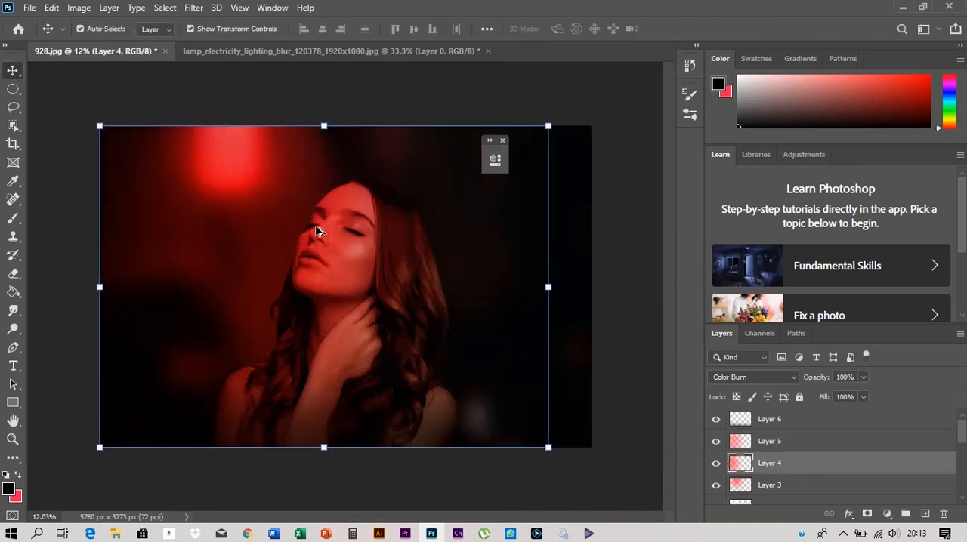
pyautogui.click(508, 292)
pyautogui.scroll(-5, 486, 322)
pyautogui.scroll(4, 317, 285)
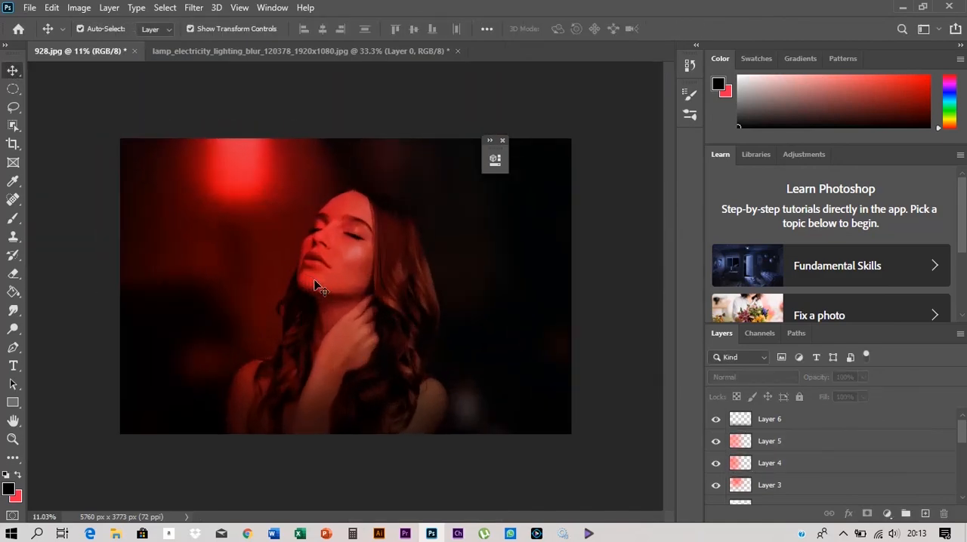
pyautogui.scroll(-5, 892, 458)
pyautogui.scroll(3, 763, 463)
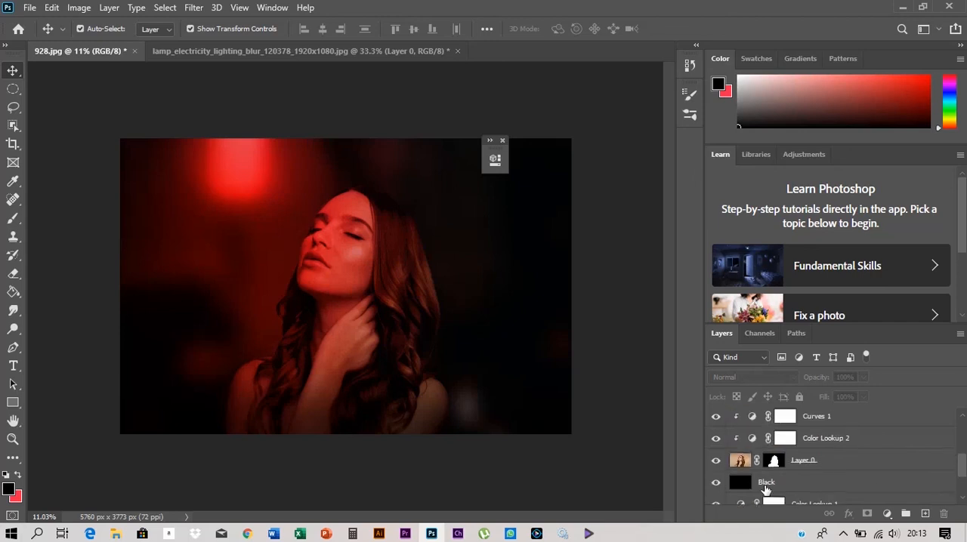
pyautogui.scroll(3, 763, 463)
pyautogui.scroll(-3, 756, 463)
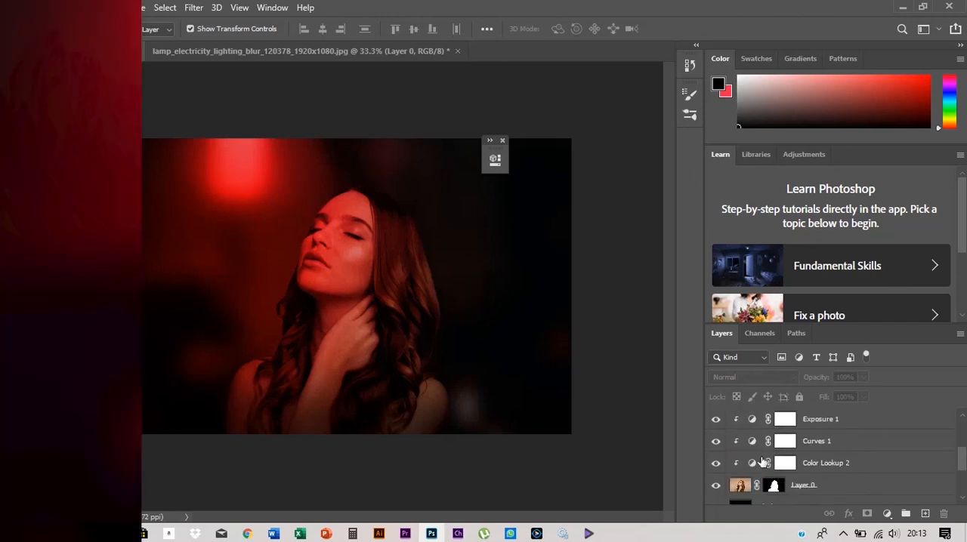
pyautogui.scroll(4, 753, 463)
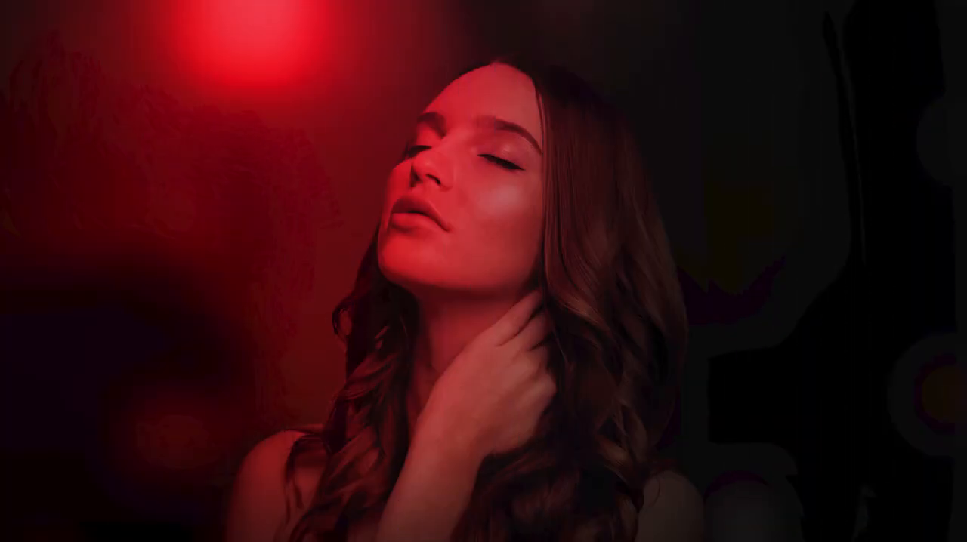